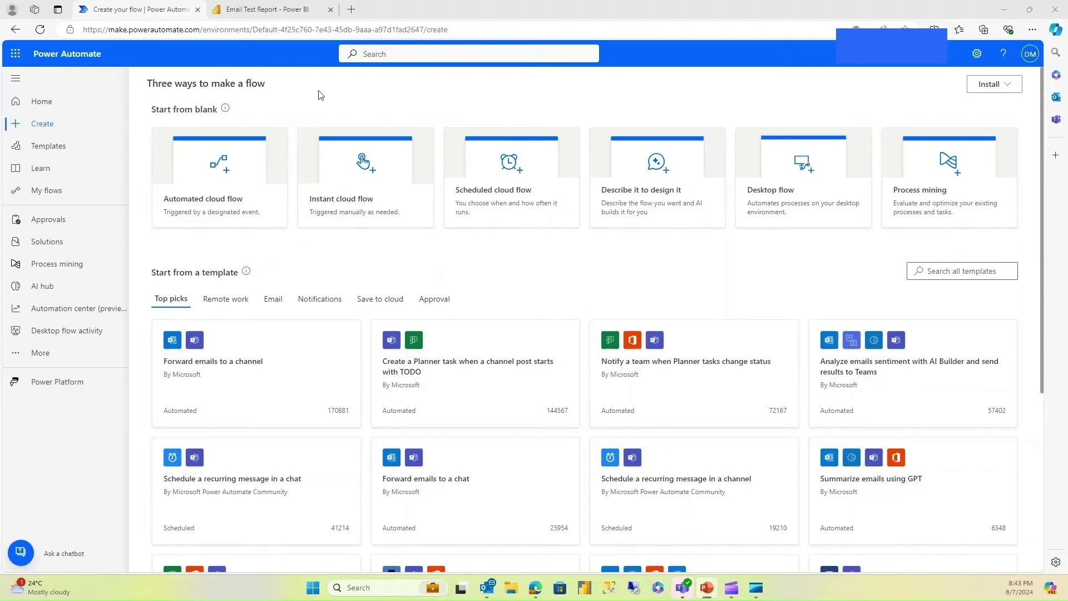
Step: Review the Gross Profit and Revenue Report in Power BI, and return to the Power Automate flow creation page
{"action": "left_click", "coordinate": [265, 7]}
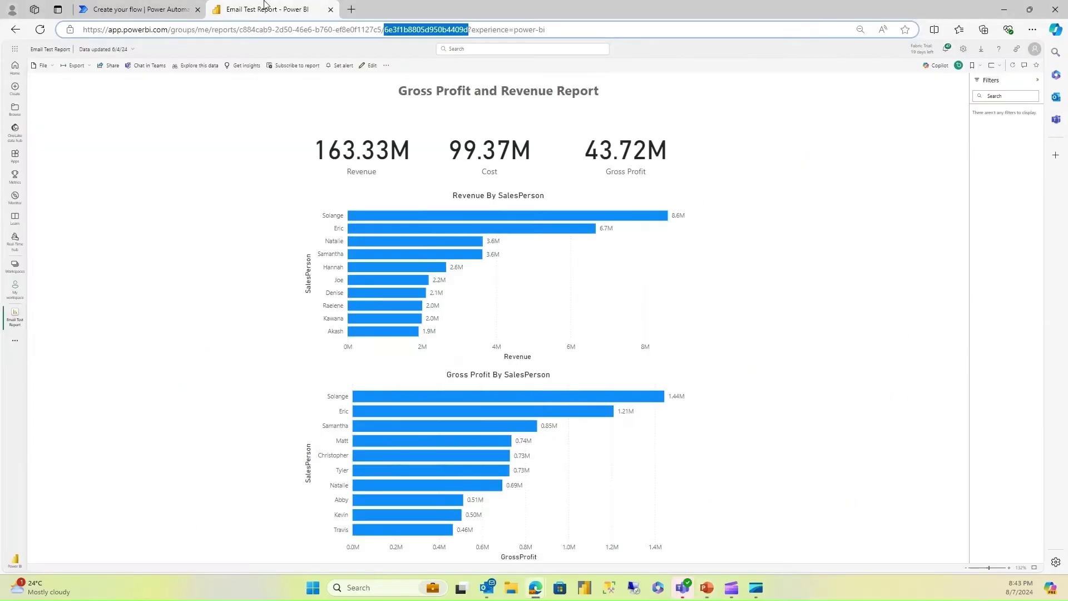
{"action": "left_click", "coordinate": [249, 158]}
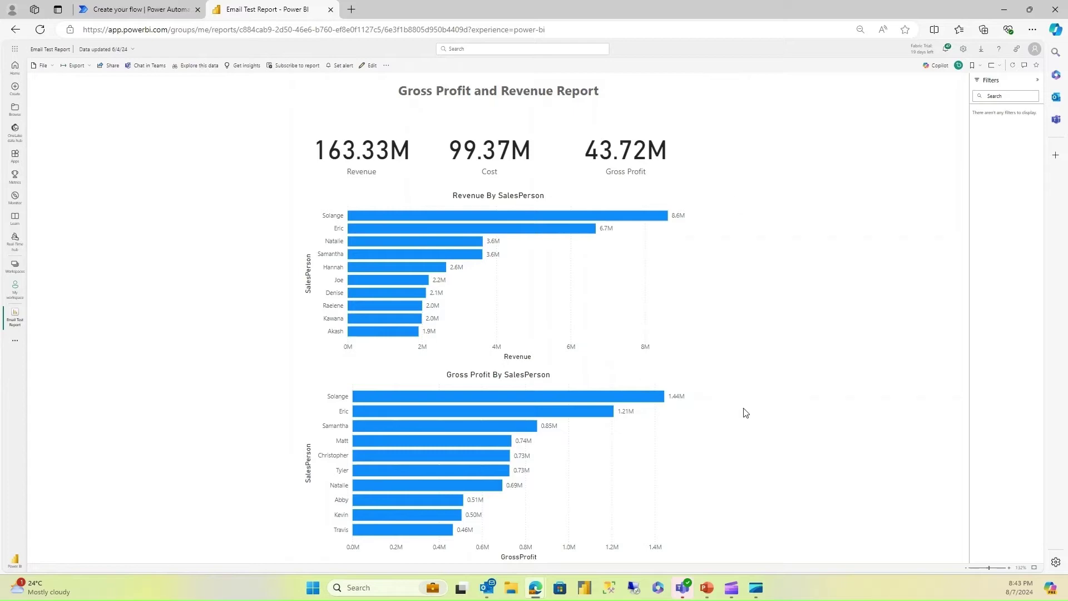
{"action": "key", "text": "ctrl+shift+Tab"}
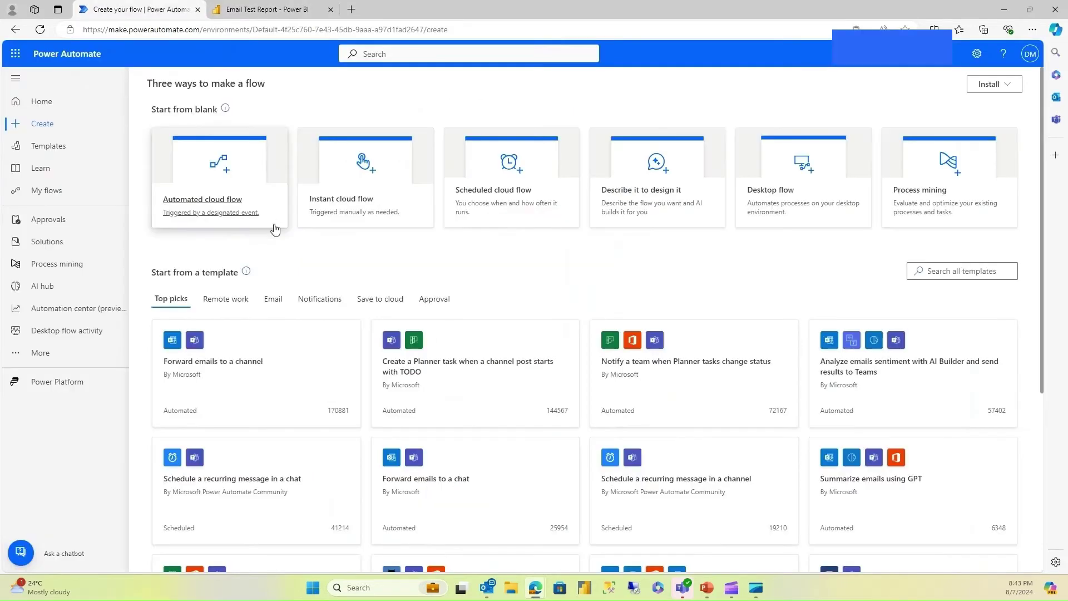
Step: Start a scheduled cloud flow named Weekly GP Report that repeats every 1 week
{"action": "left_click", "coordinate": [561, 164]}
{"action": "left_click", "coordinate": [637, 210]}
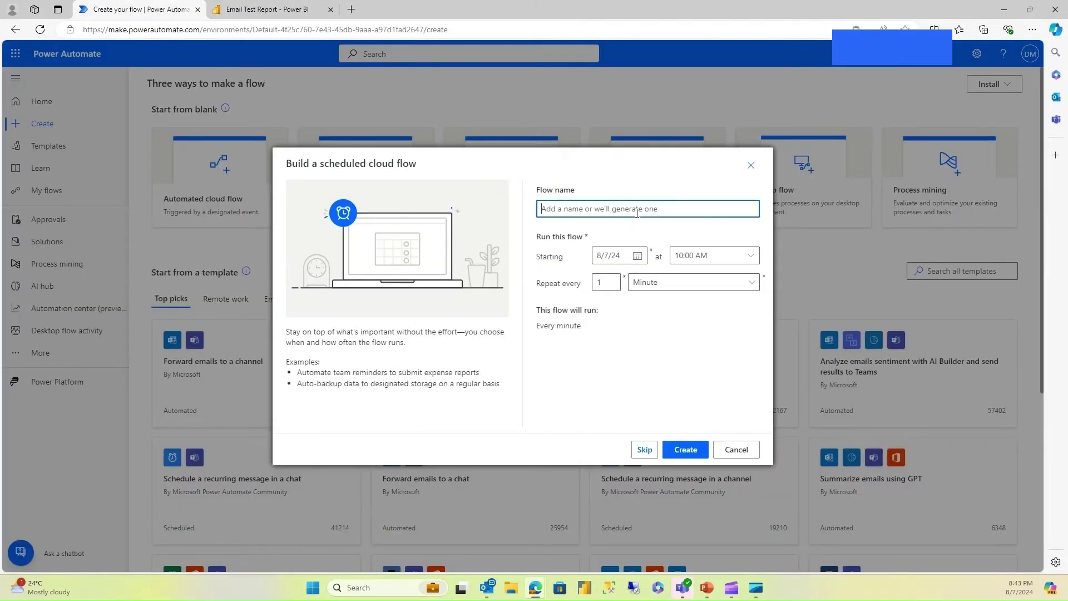
{"action": "type", "text": "Weekly GP Report"}
{"action": "left_click", "coordinate": [738, 283]}
{"action": "left_click", "coordinate": [657, 327]}
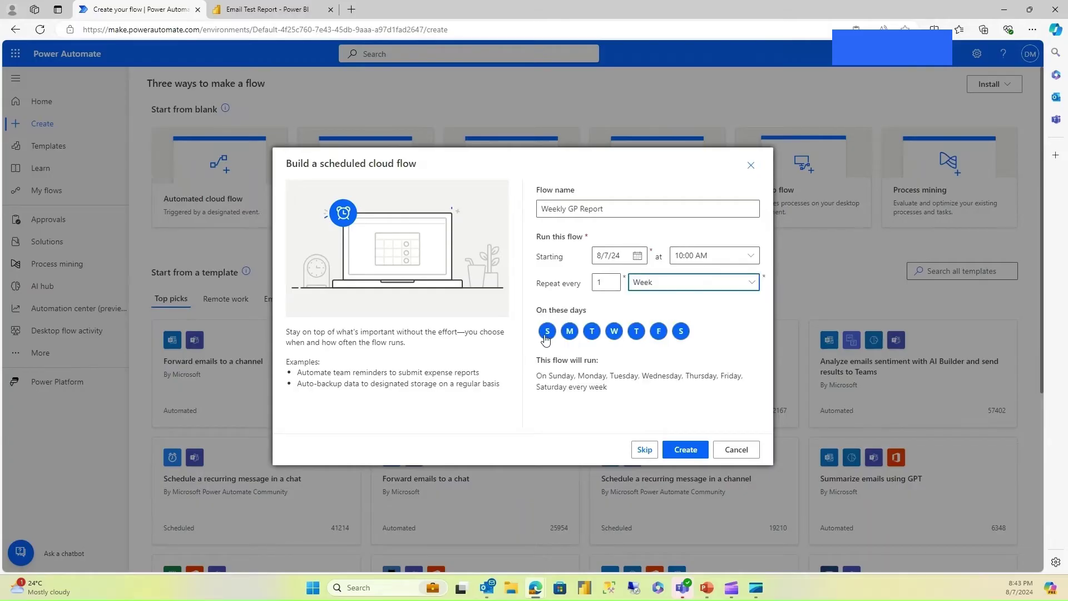
Step: Restrict the weekly schedule to Monday only and create the flow
{"action": "left_click", "coordinate": [547, 334]}
{"action": "left_click", "coordinate": [592, 334]}
{"action": "left_click", "coordinate": [612, 334]}
{"action": "left_click", "coordinate": [637, 332]}
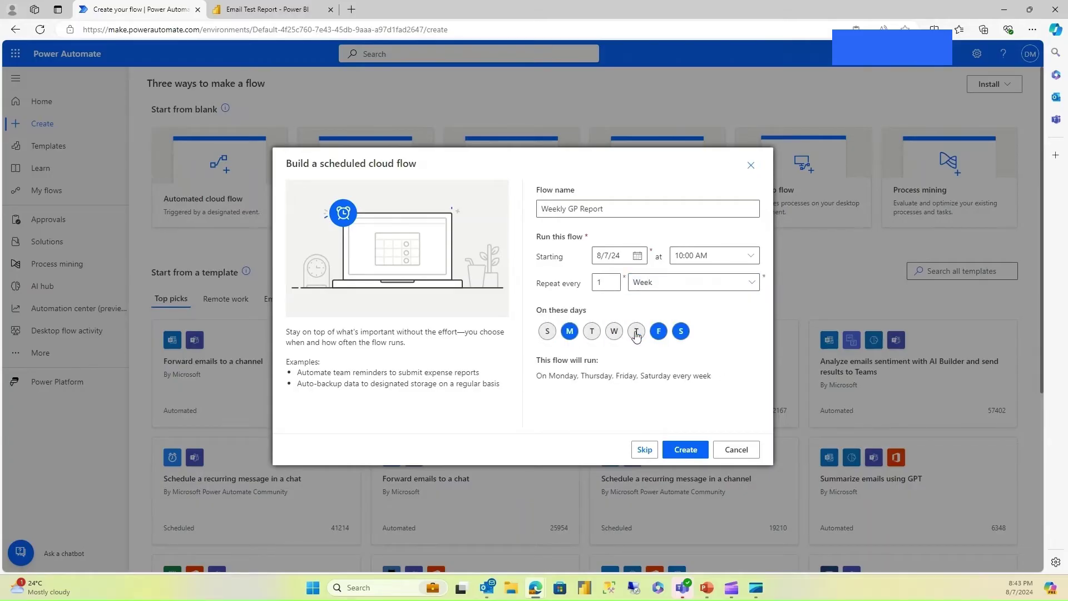
{"action": "left_click", "coordinate": [658, 333]}
{"action": "left_click", "coordinate": [680, 333]}
{"action": "left_click", "coordinate": [689, 443]}
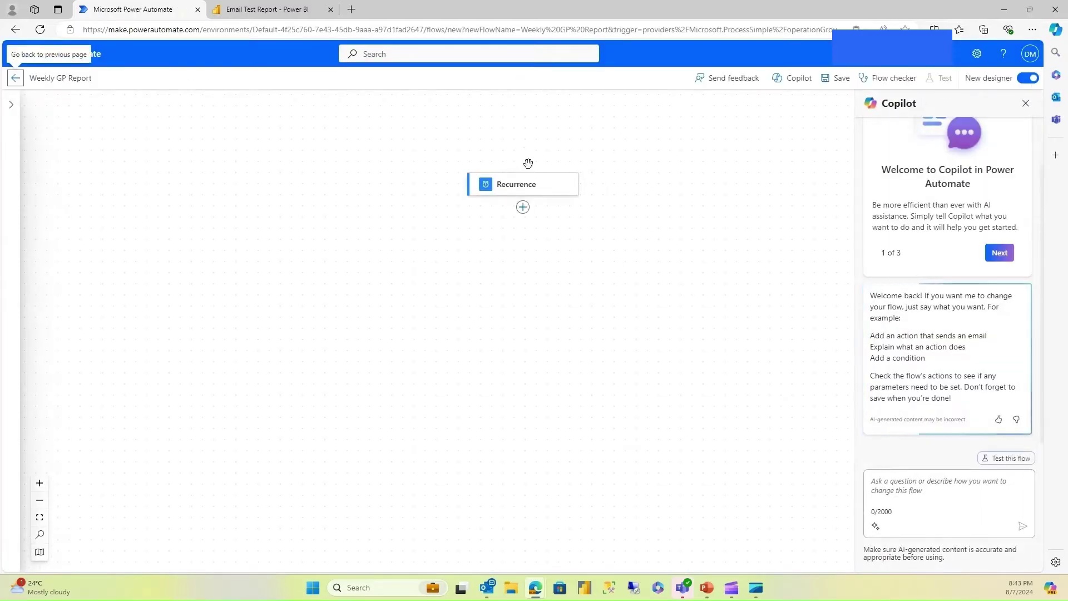
Step: Add the Power BI action Export To File for Power BI Reports below the Recurrence trigger
{"action": "left_click", "coordinate": [490, 169]}
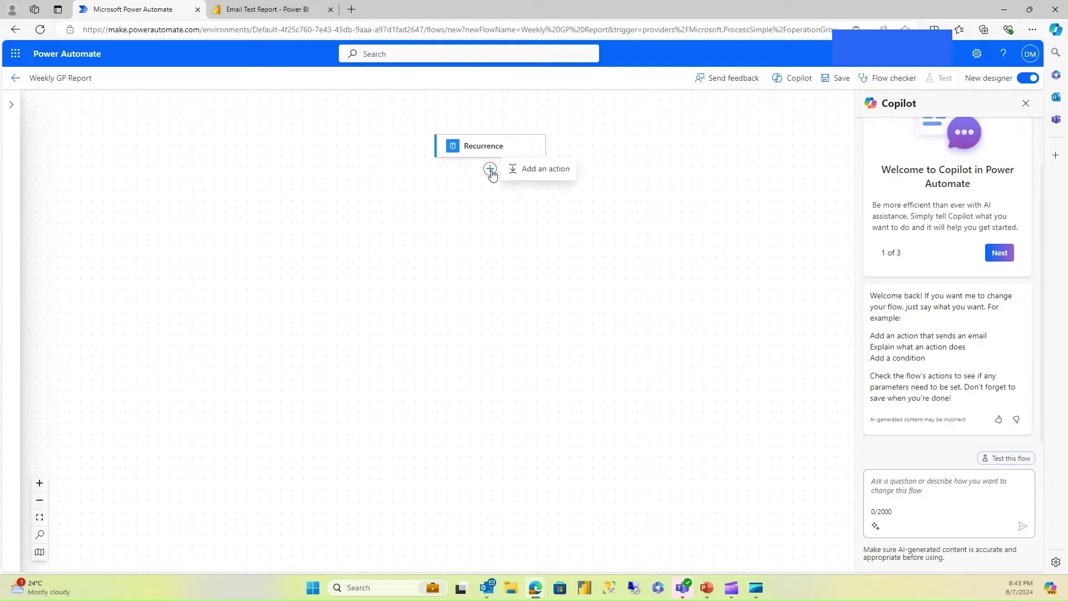
{"action": "left_click", "coordinate": [515, 169]}
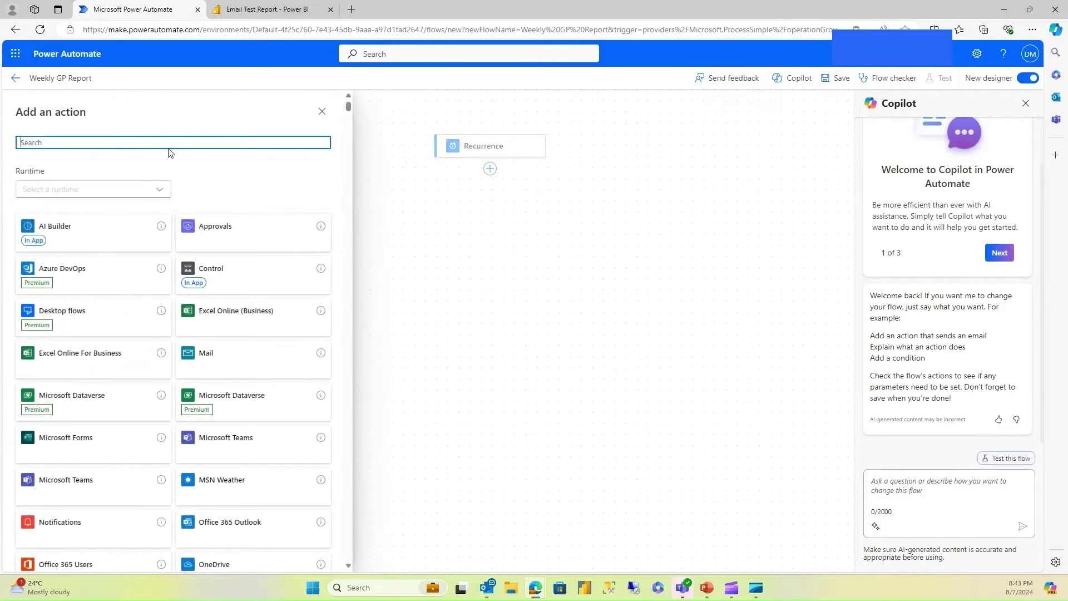
{"action": "type", "text": "Expor"}
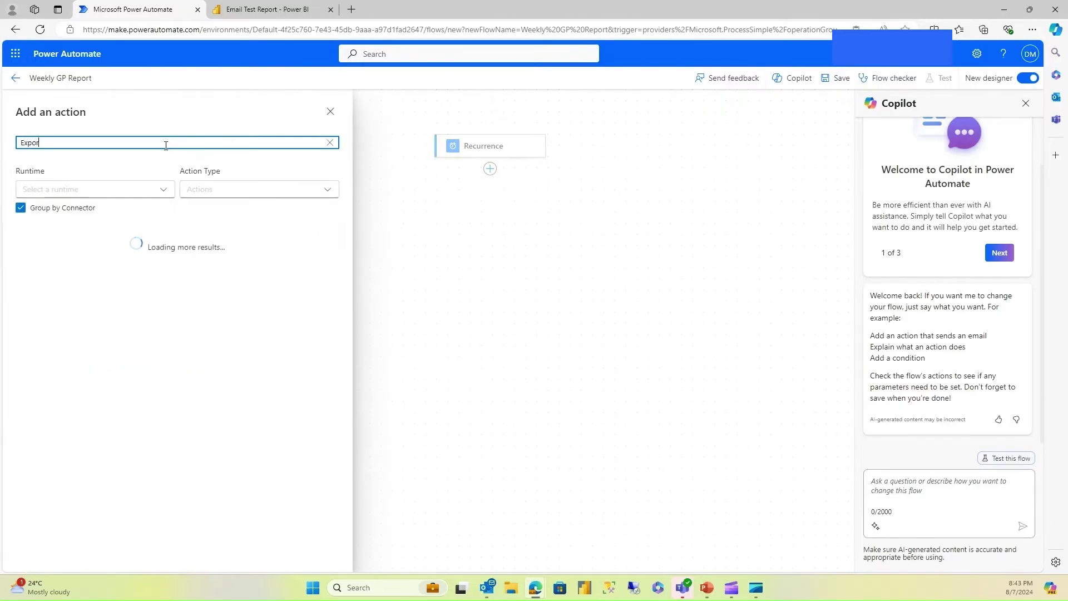
{"action": "type", "text": "t Power"}
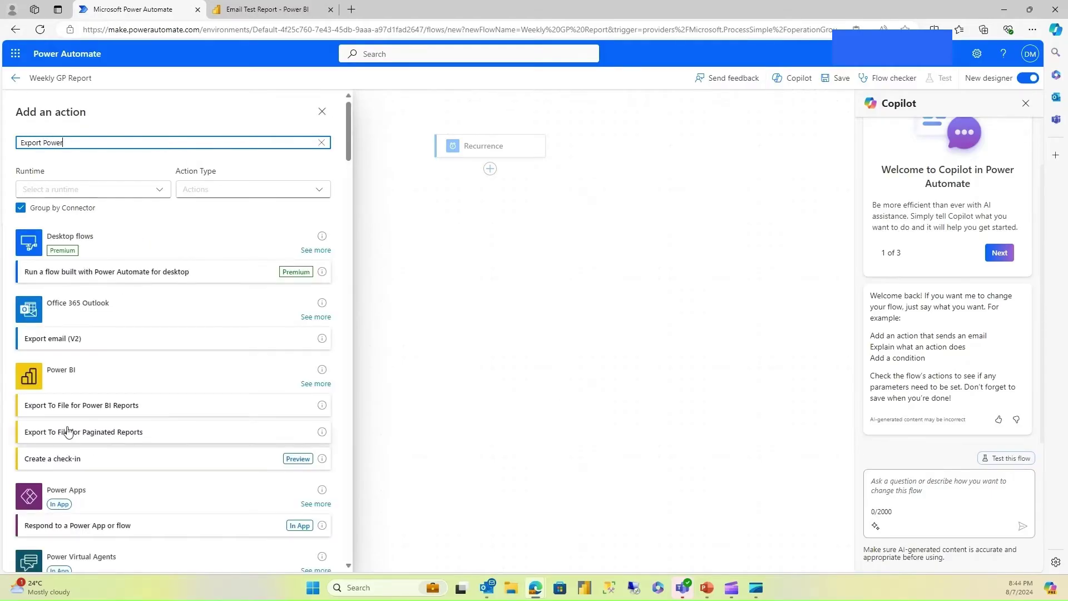
{"action": "left_click", "coordinate": [69, 407]}
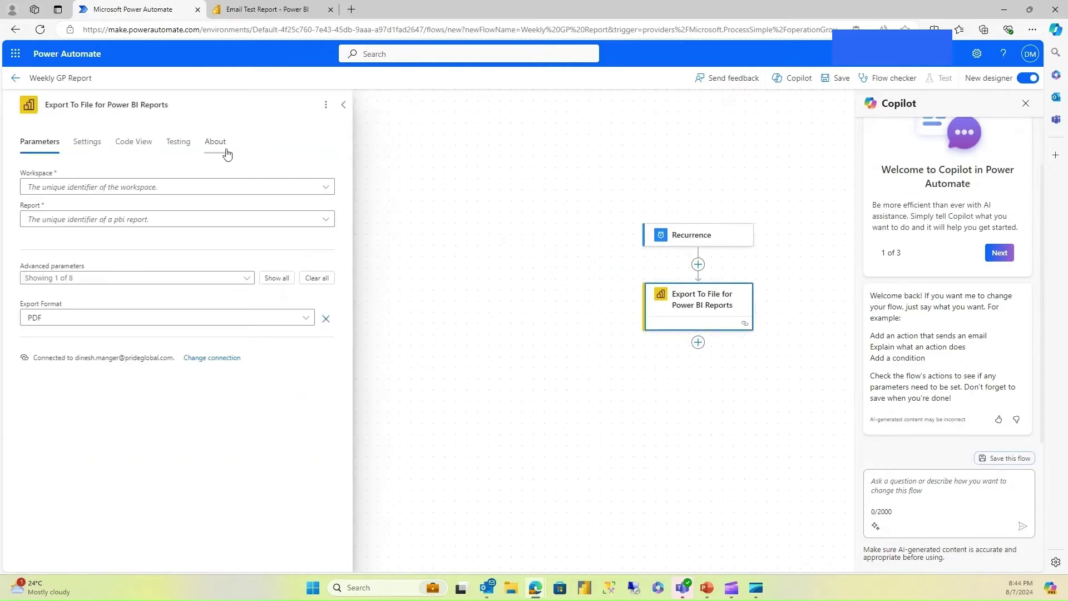
Step: Configure the export action to use My Workspace, the Email Test Report, and PNG as the export format
{"action": "left_click", "coordinate": [327, 188]}
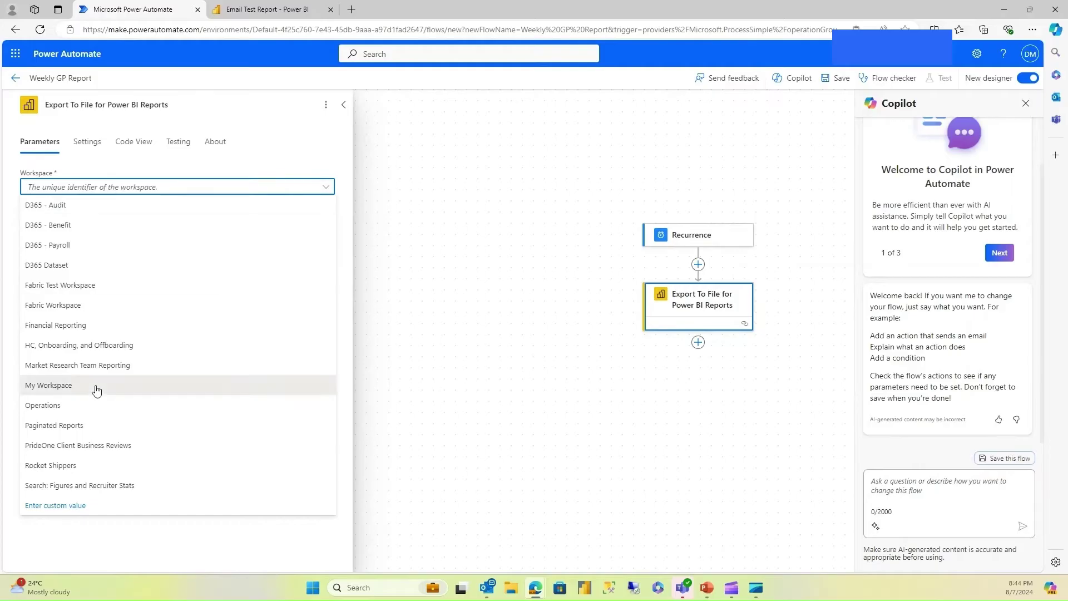
{"action": "left_click", "coordinate": [95, 387]}
{"action": "left_click", "coordinate": [331, 224]}
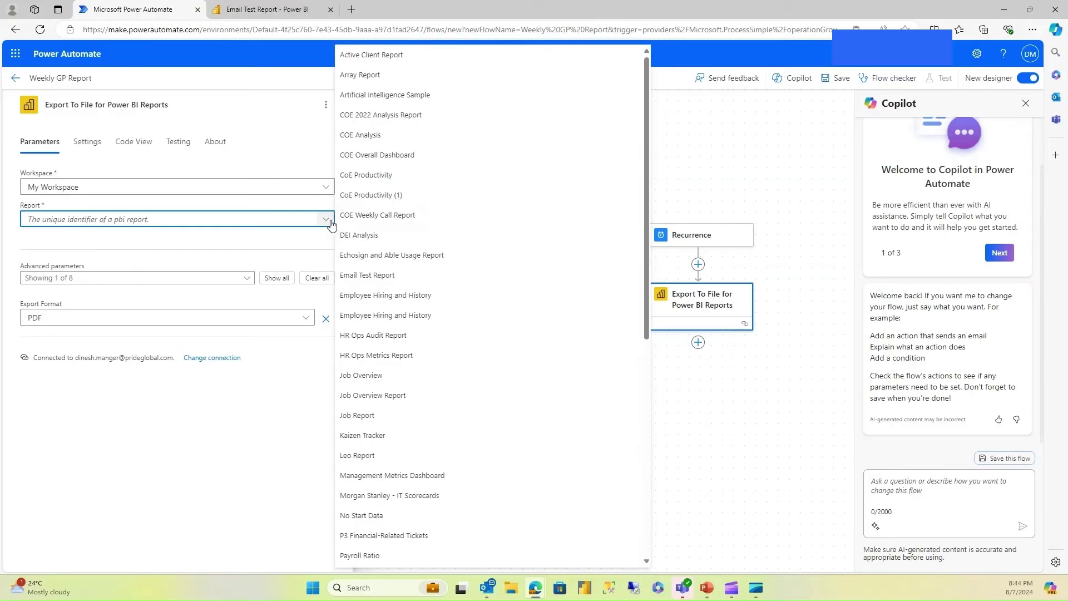
{"action": "left_click", "coordinate": [359, 275]}
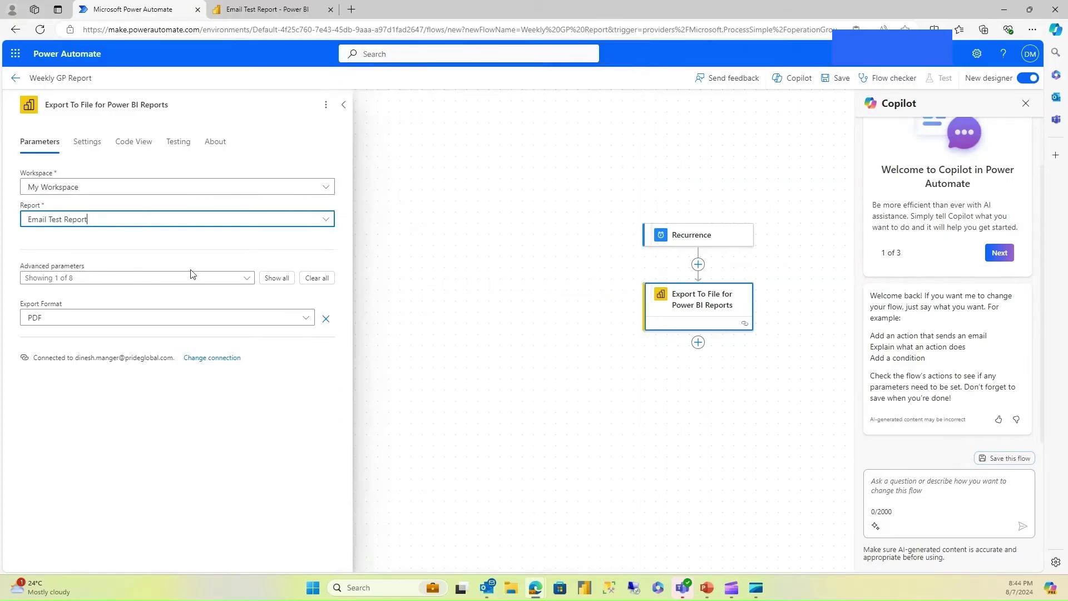
{"action": "left_click", "coordinate": [306, 317]}
{"action": "left_click", "coordinate": [48, 362]}
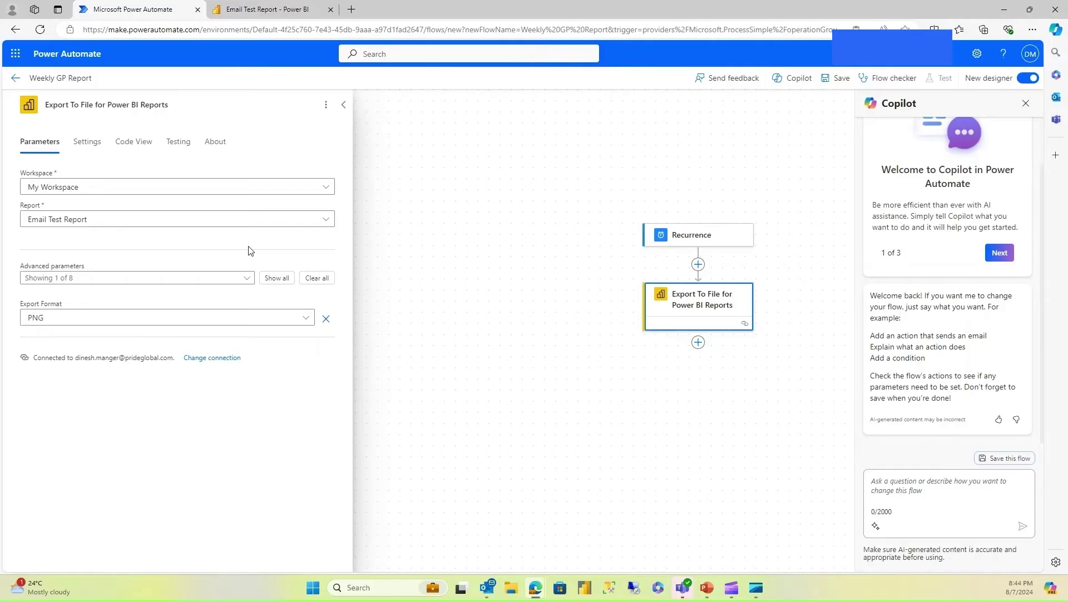
Step: Add the Pages advanced parameter to the export action with one new page item
{"action": "left_click", "coordinate": [247, 278]}
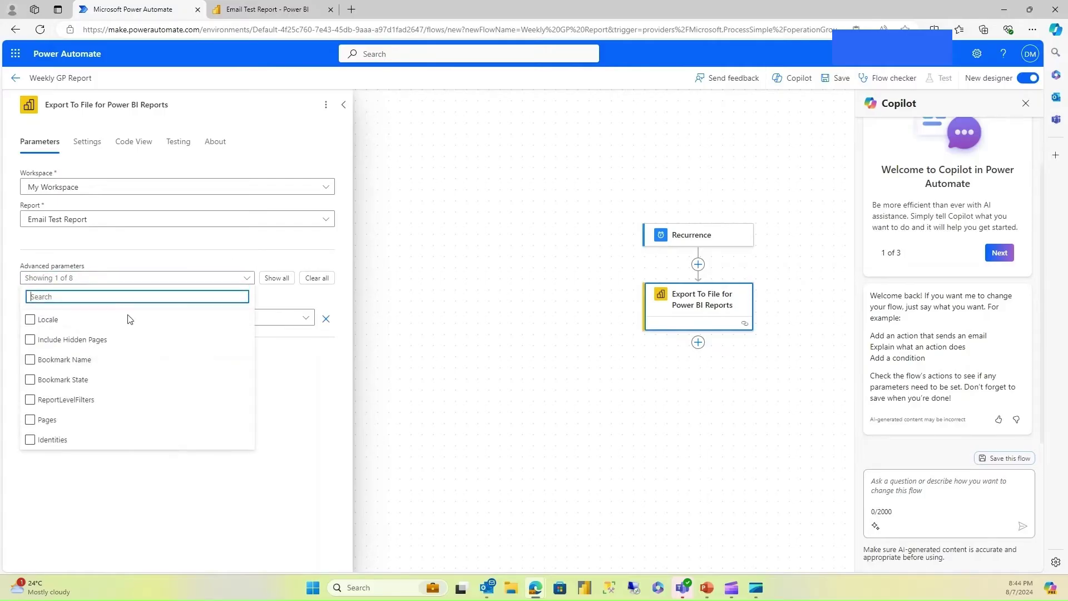
{"action": "left_click", "coordinate": [31, 421]}
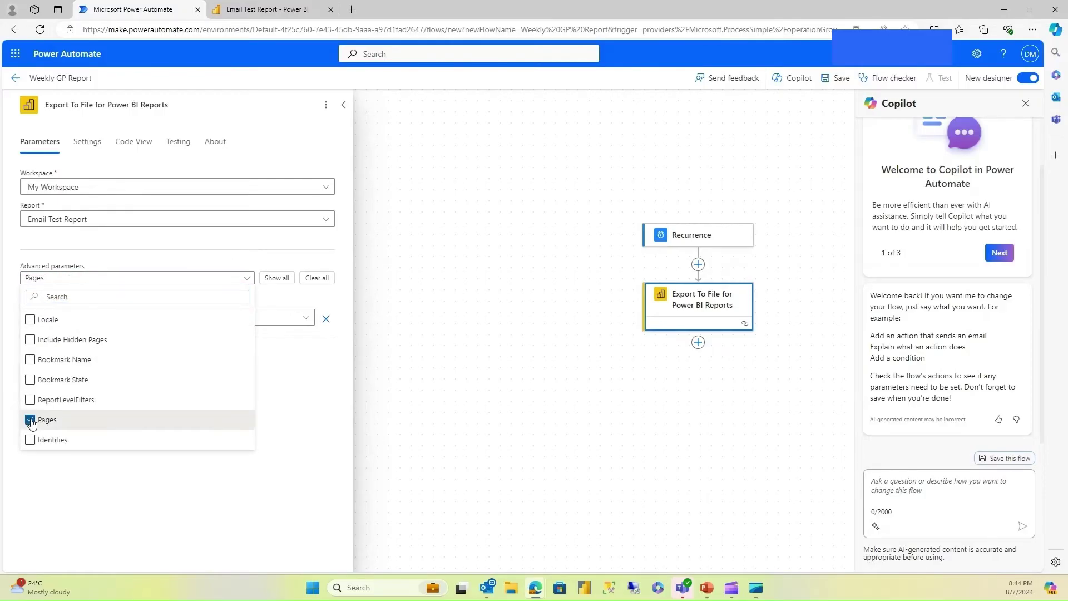
{"action": "left_click", "coordinate": [329, 393]}
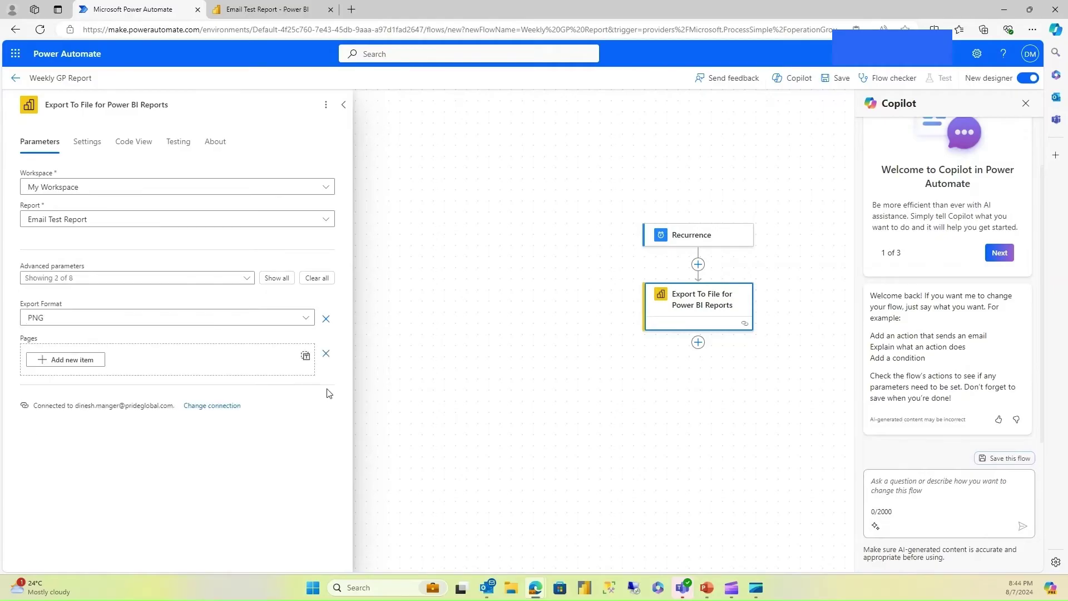
{"action": "left_click", "coordinate": [59, 359]}
{"action": "left_click", "coordinate": [77, 379]}
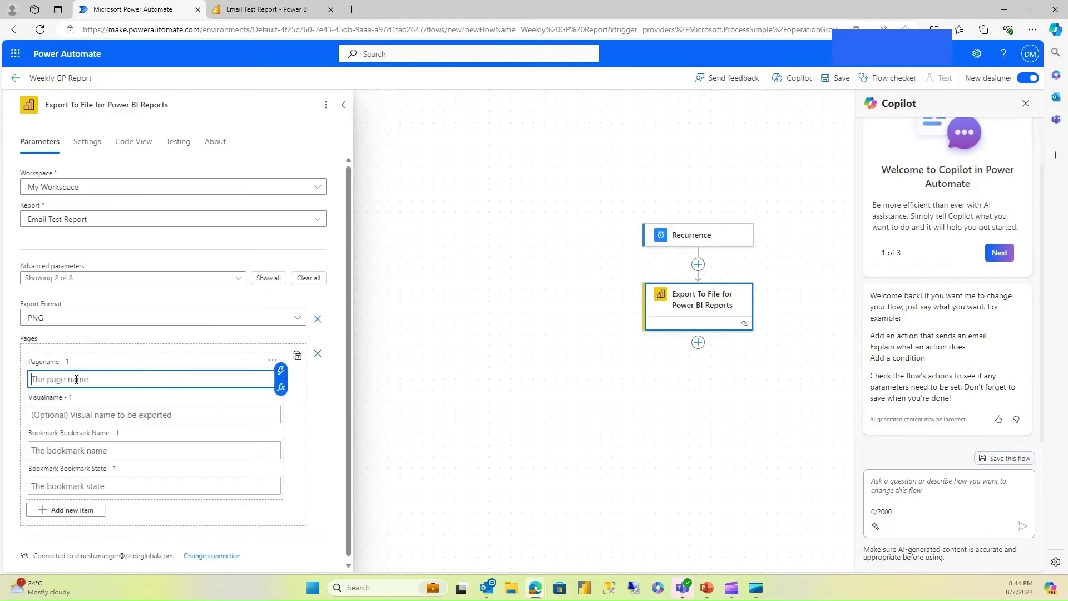
Step: Highlight the page ID in the Email Test Report's Power BI URL, and return to the flow
{"action": "left_click", "coordinate": [249, 10]}
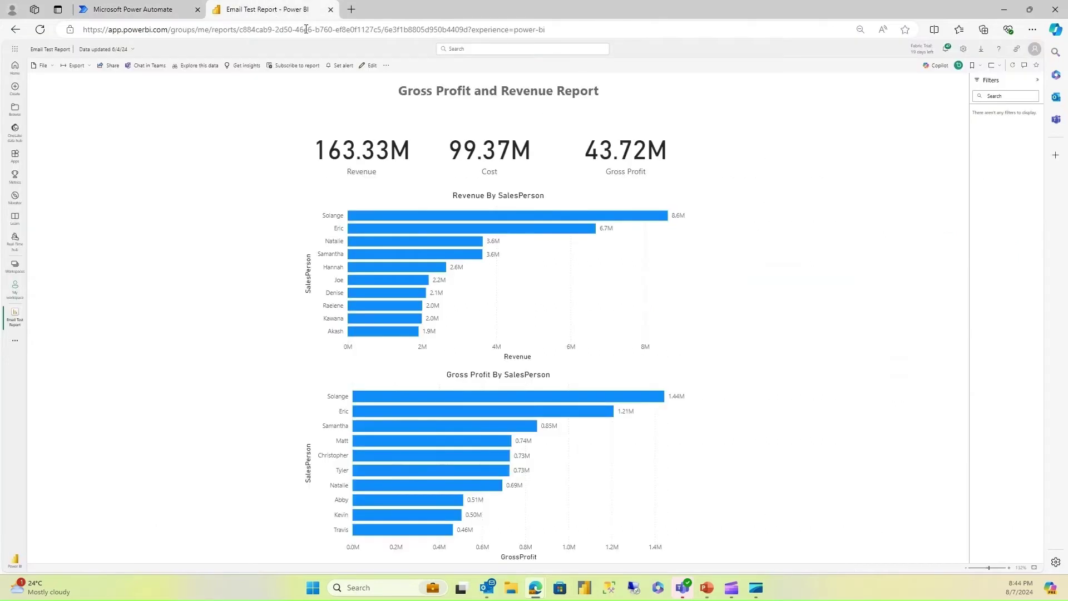
{"action": "left_click_drag", "start_coordinate": [386, 30], "coordinate": [470, 25]}
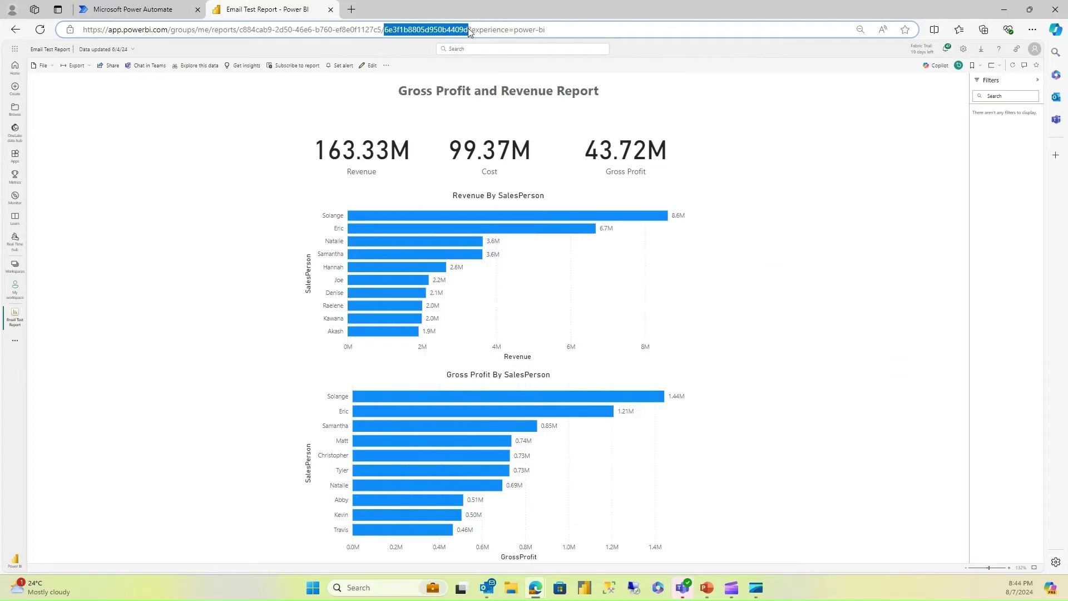
{"action": "left_click", "coordinate": [468, 28]}
{"action": "left_click_drag", "start_coordinate": [468, 28], "coordinate": [388, 35]}
{"action": "left_click", "coordinate": [142, 9]}
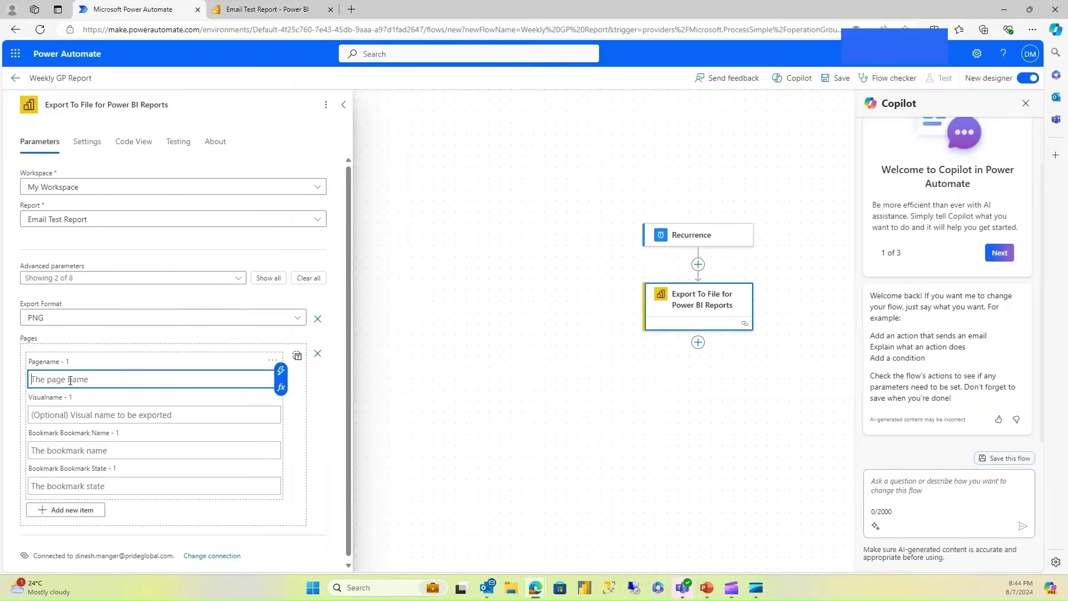
Step: Remove the Pages parameter from the export action and collapse the action's settings
{"action": "left_click", "coordinate": [317, 354]}
{"action": "left_click", "coordinate": [343, 105]}
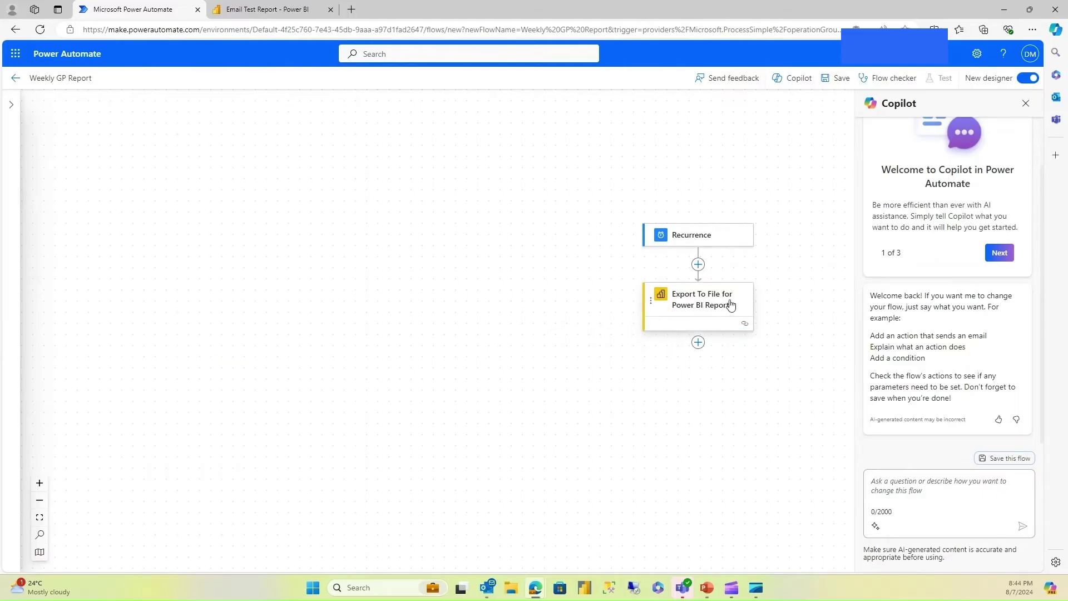
Step: Add the OneDrive for Business Create file action after the Power BI export action
{"action": "left_click", "coordinate": [698, 344]}
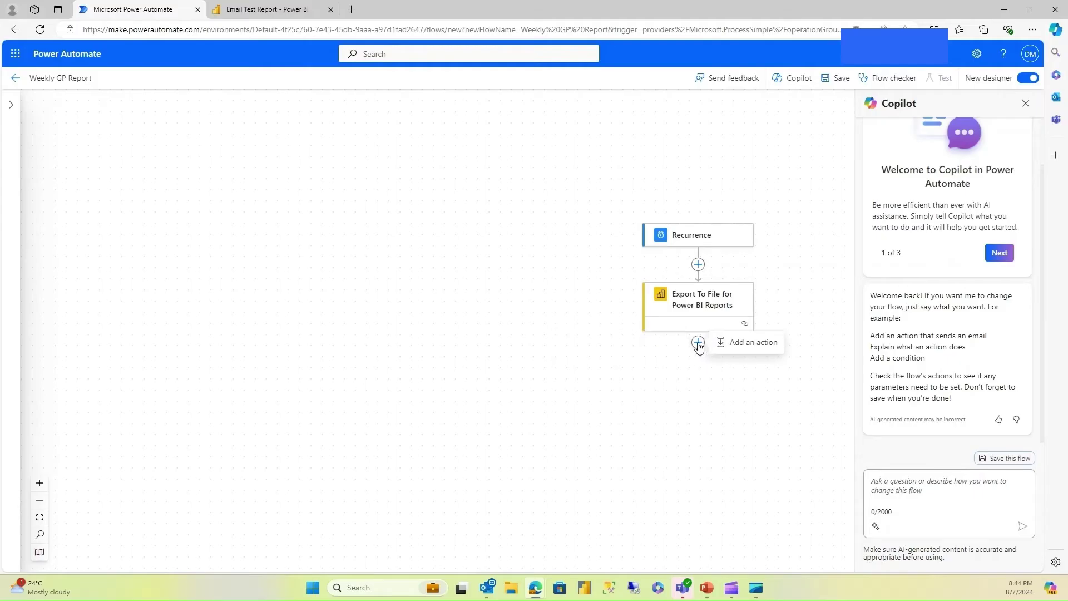
{"action": "left_click", "coordinate": [751, 343]}
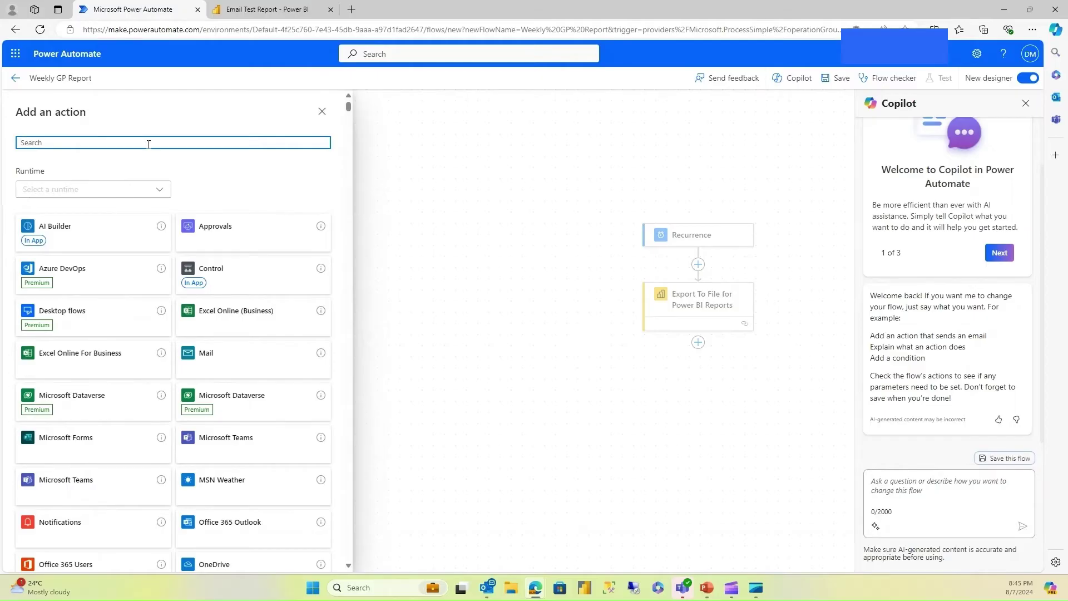
{"action": "type", "text": "Create File"}
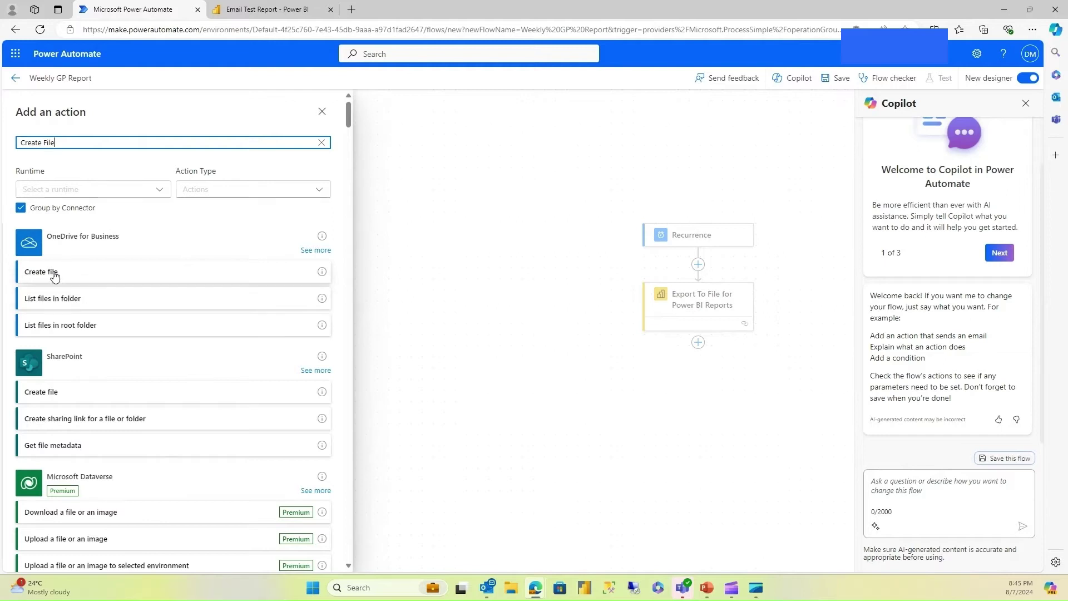
{"action": "left_click", "coordinate": [54, 275]}
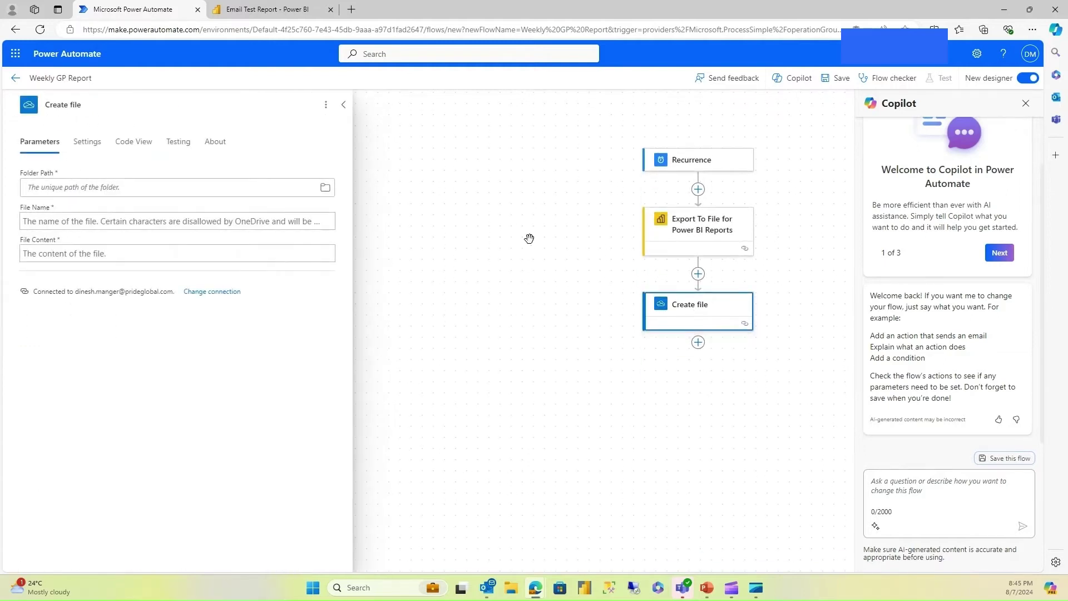
Step: Set the Create file action's folder path to /Desktop/PBI Img File and its file name to ImagePBI.png
{"action": "left_click", "coordinate": [136, 189]}
{"action": "left_click", "coordinate": [325, 188]}
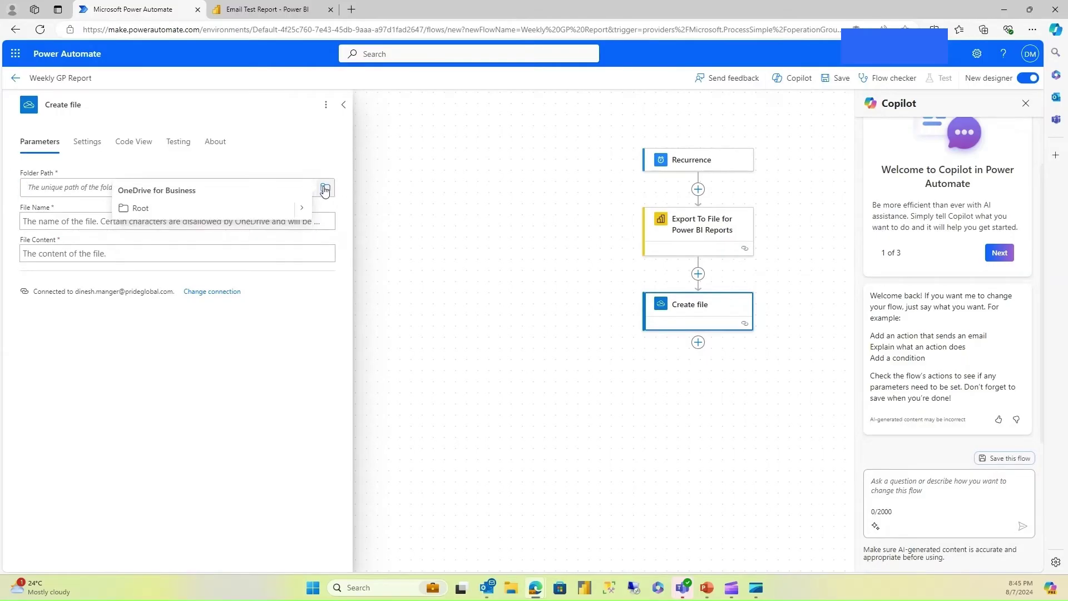
{"action": "left_click", "coordinate": [301, 208]}
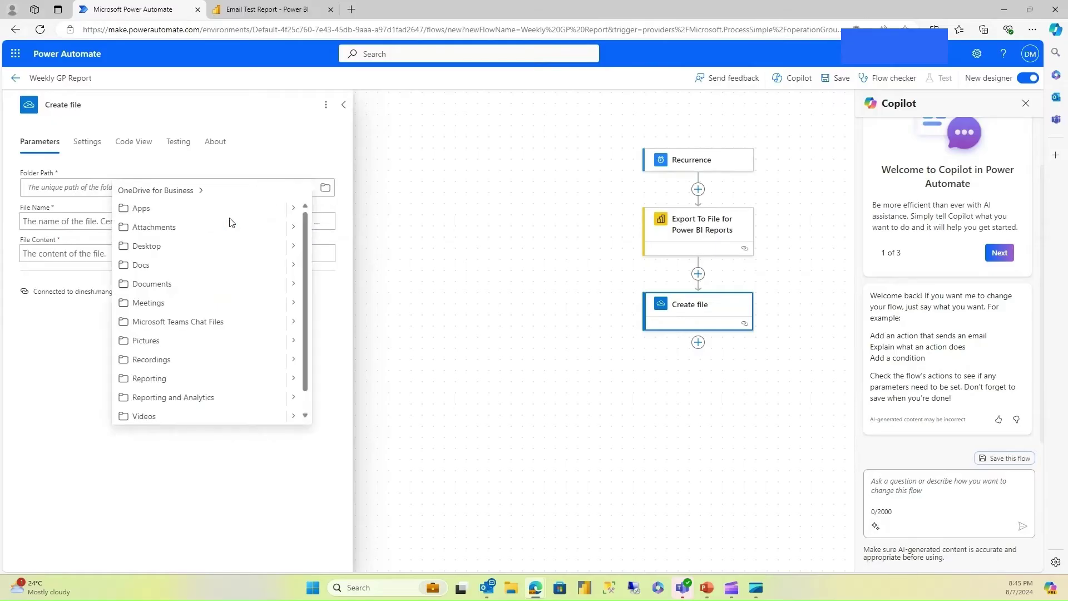
{"action": "left_click", "coordinate": [295, 240]}
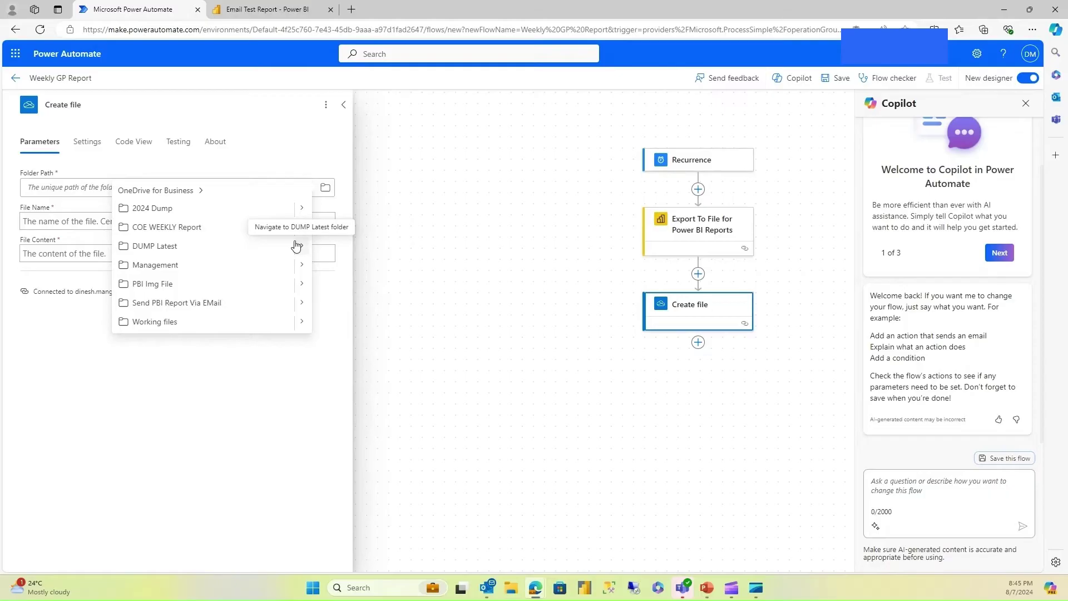
{"action": "left_click", "coordinate": [191, 286]}
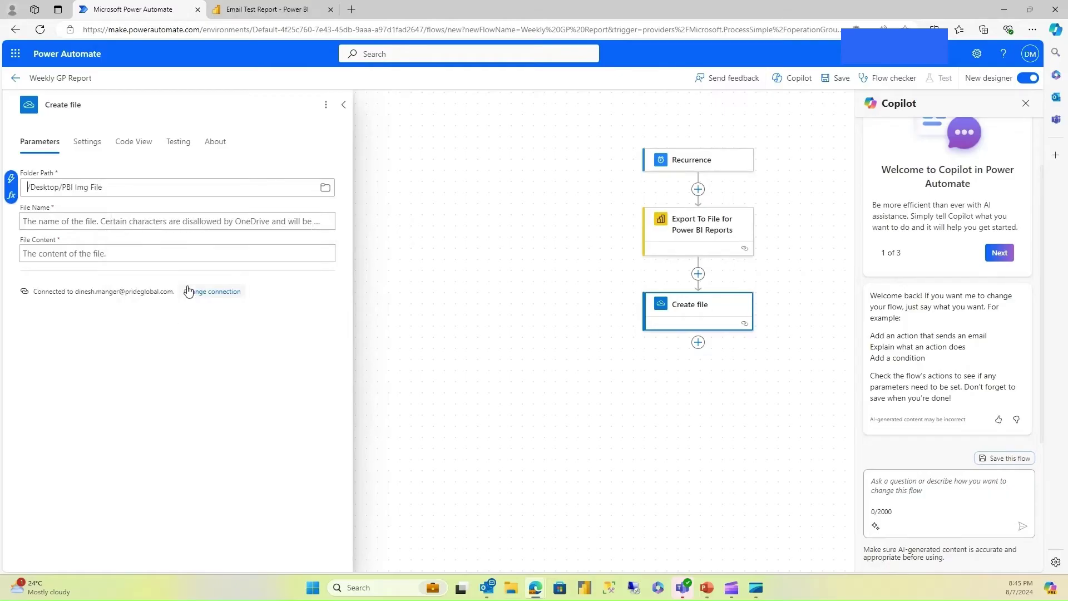
{"action": "left_click", "coordinate": [96, 225]}
{"action": "type", "text": "ImagePBI.png"}
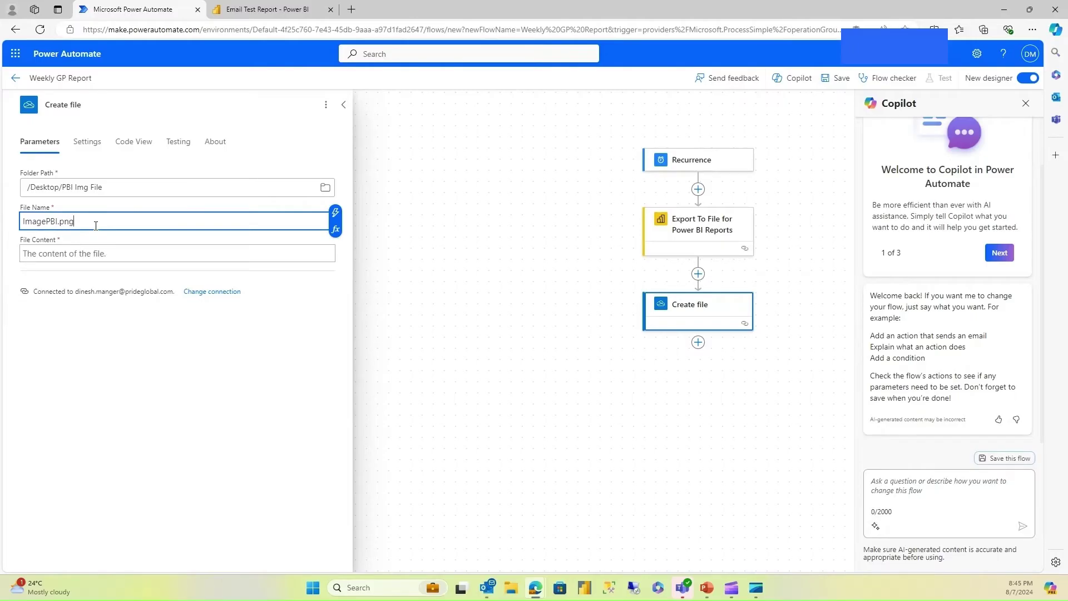
Step: Set the Create file action's file content to the Power BI export's File Content output and collapse the action's settings
{"action": "left_click", "coordinate": [106, 255]}
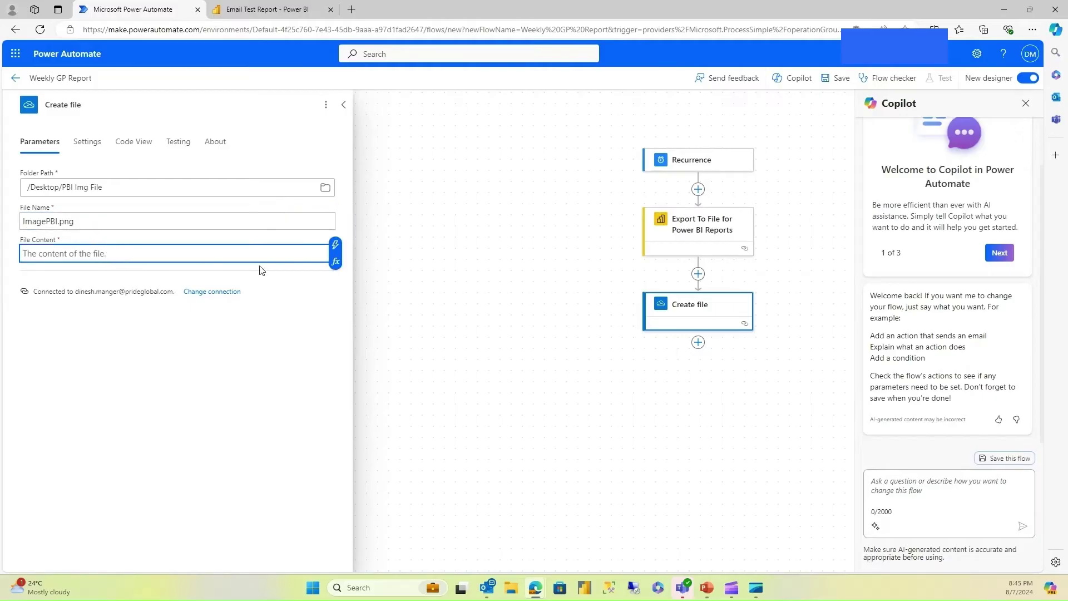
{"action": "left_click", "coordinate": [335, 244]}
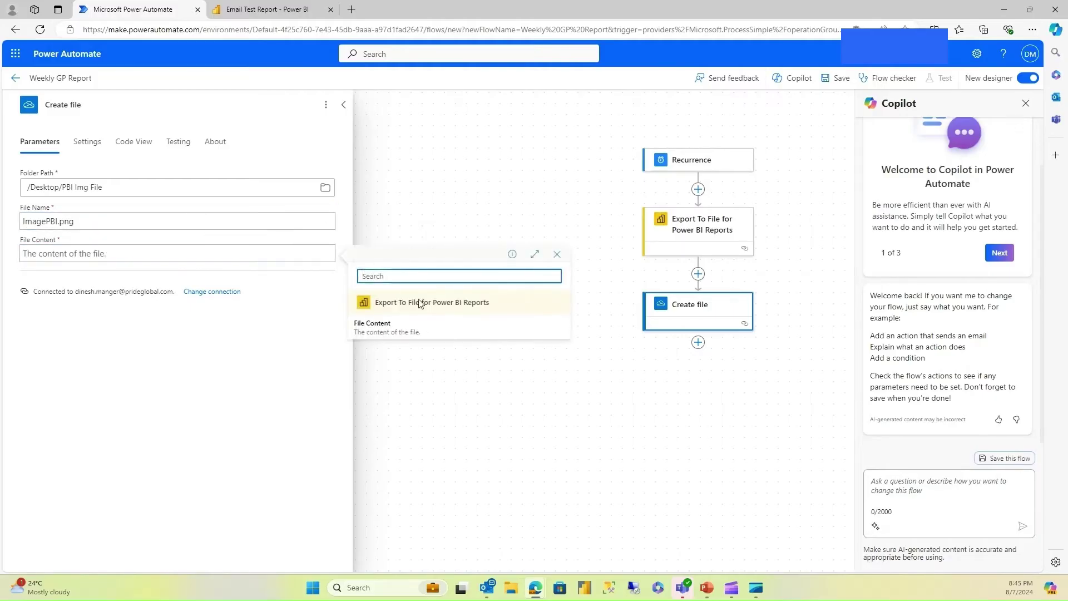
{"action": "left_click", "coordinate": [388, 333]}
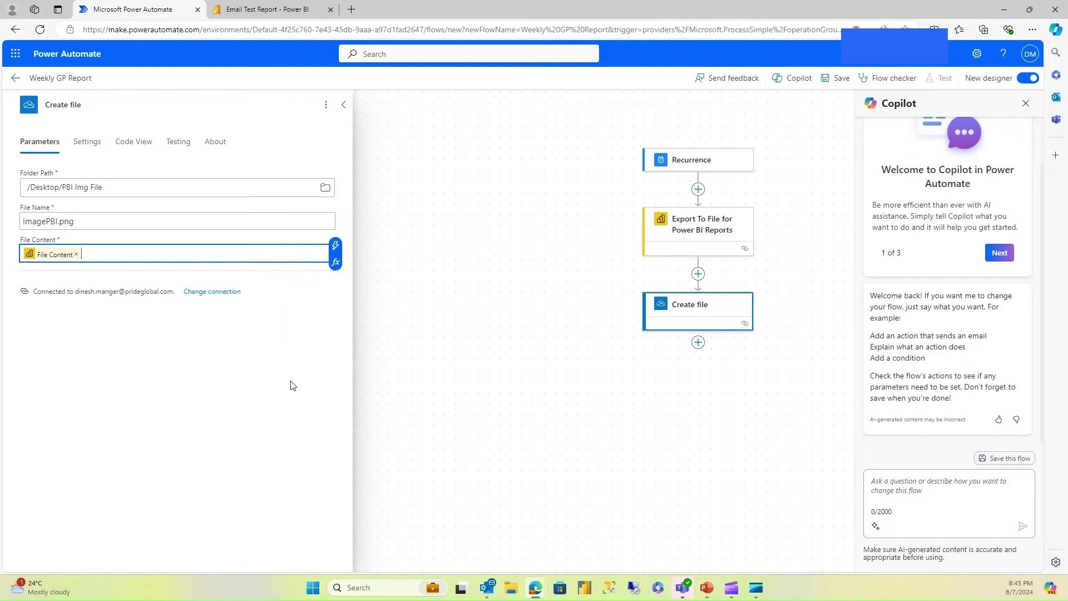
{"action": "left_click", "coordinate": [341, 106]}
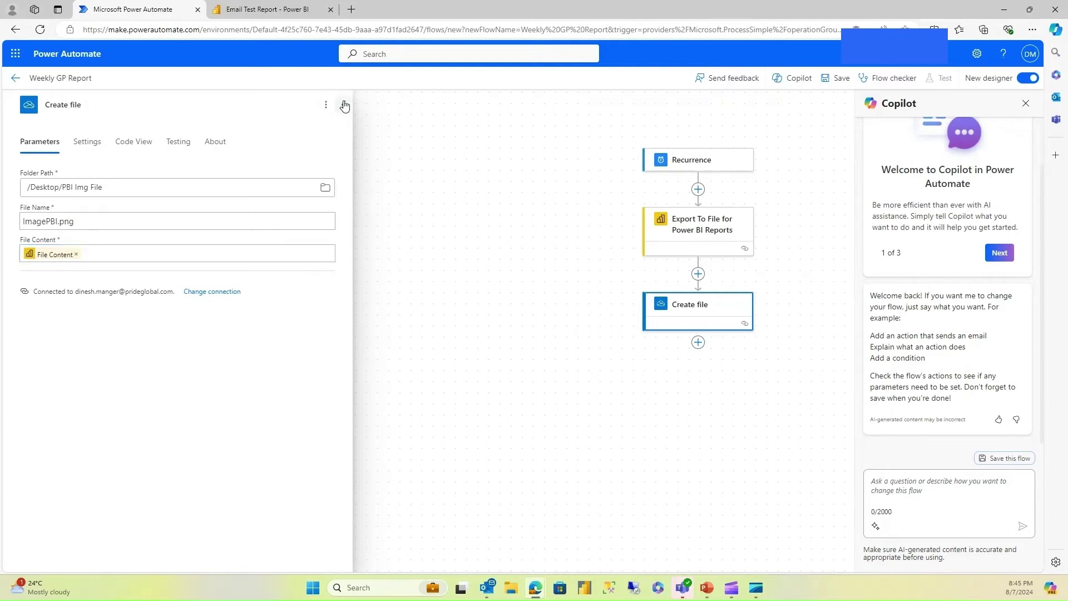
{"action": "left_click", "coordinate": [476, 219]}
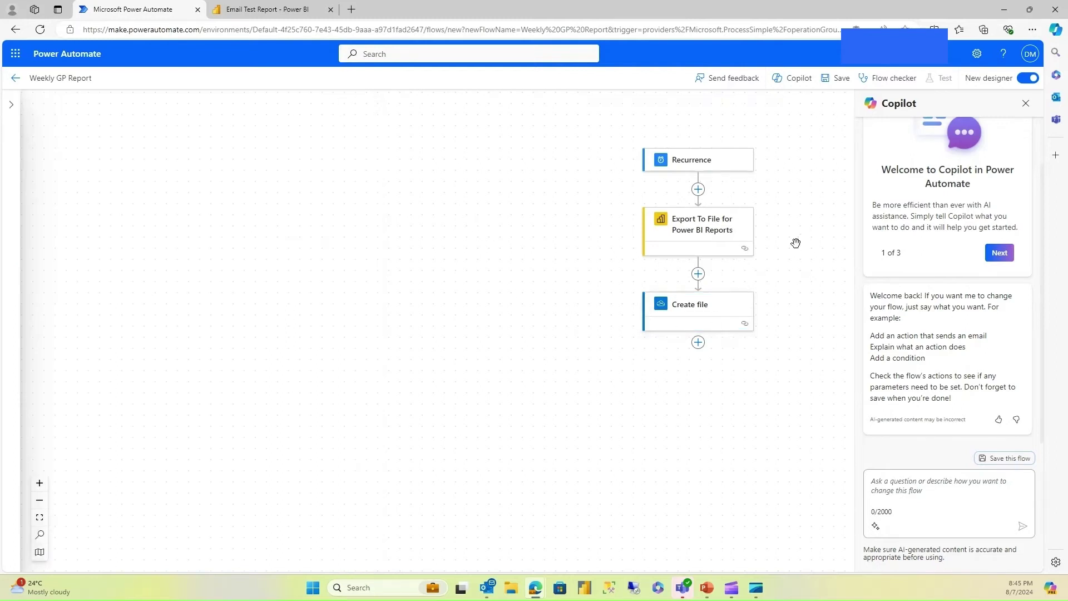
Step: Save the Weekly GP Report flow and run a manual test of it
{"action": "left_click", "coordinate": [836, 78]}
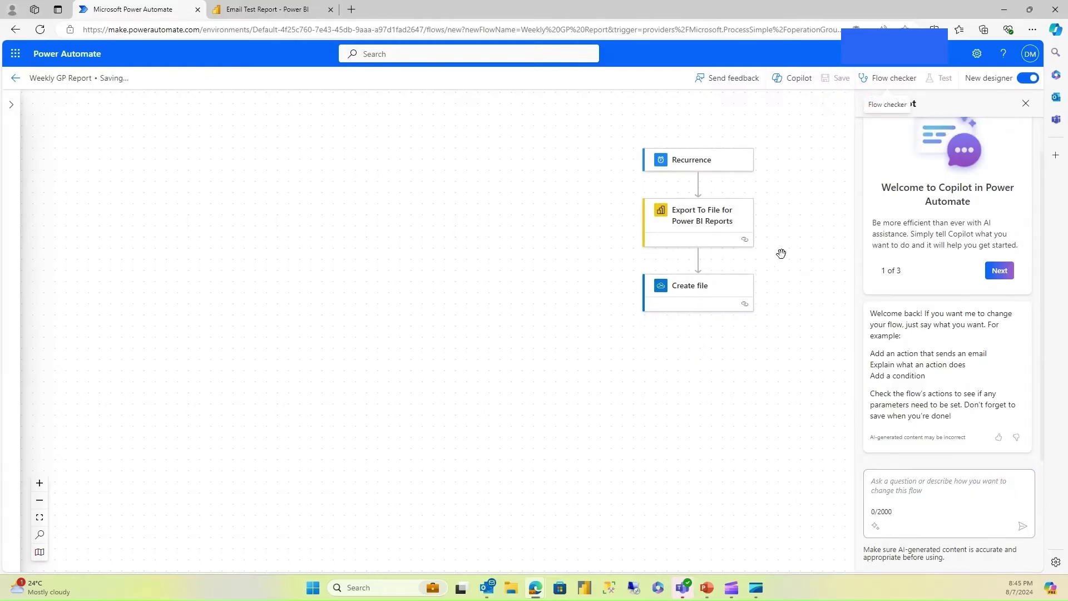
{"action": "left_click_drag", "start_coordinate": [762, 195], "coordinate": [479, 167]}
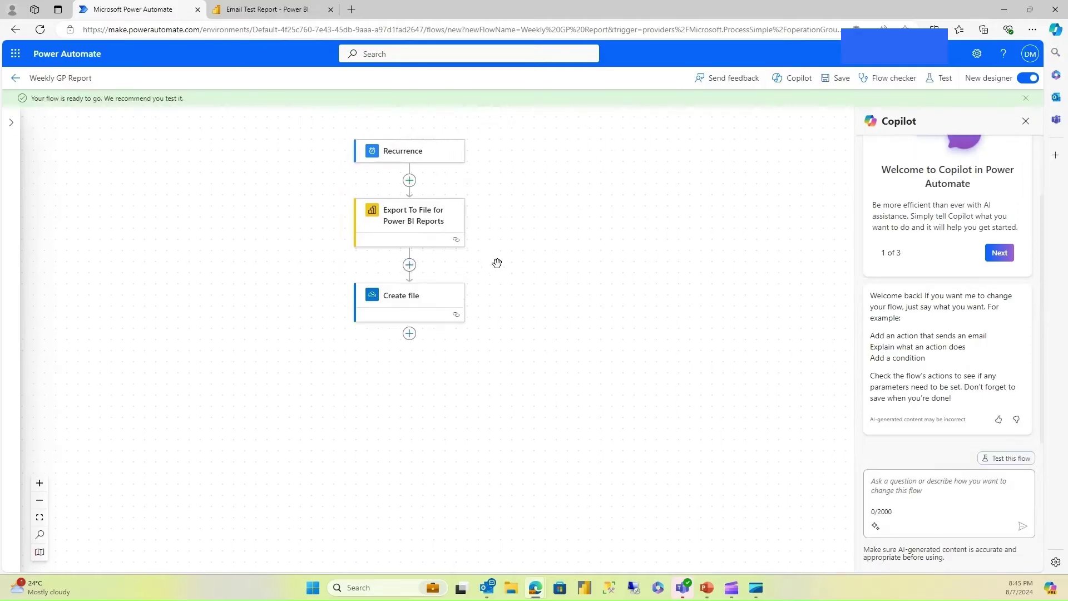
{"action": "left_click", "coordinate": [944, 78]}
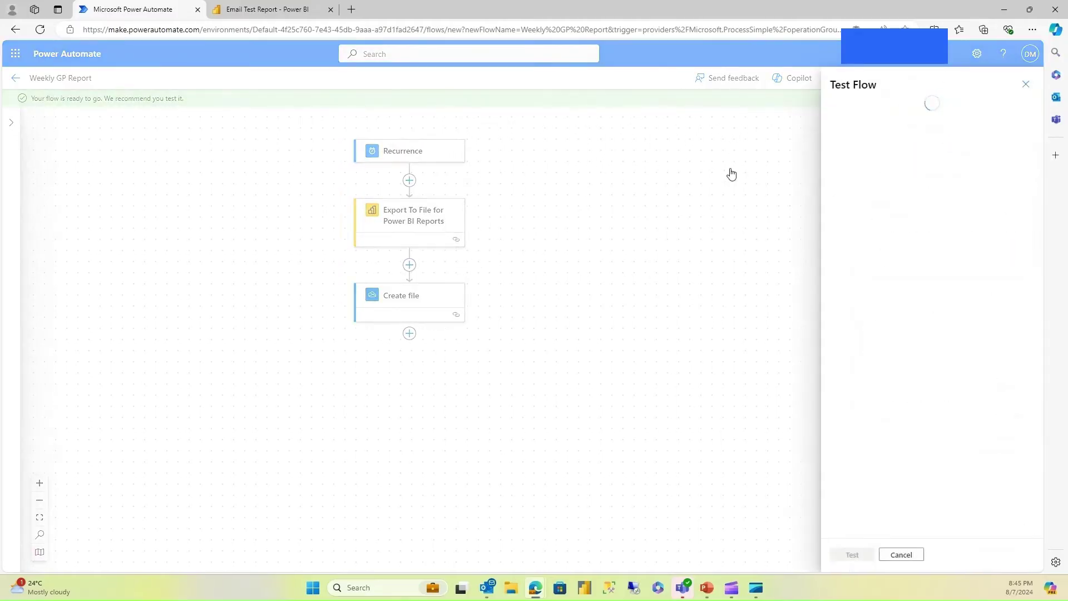
{"action": "left_click", "coordinate": [836, 108]}
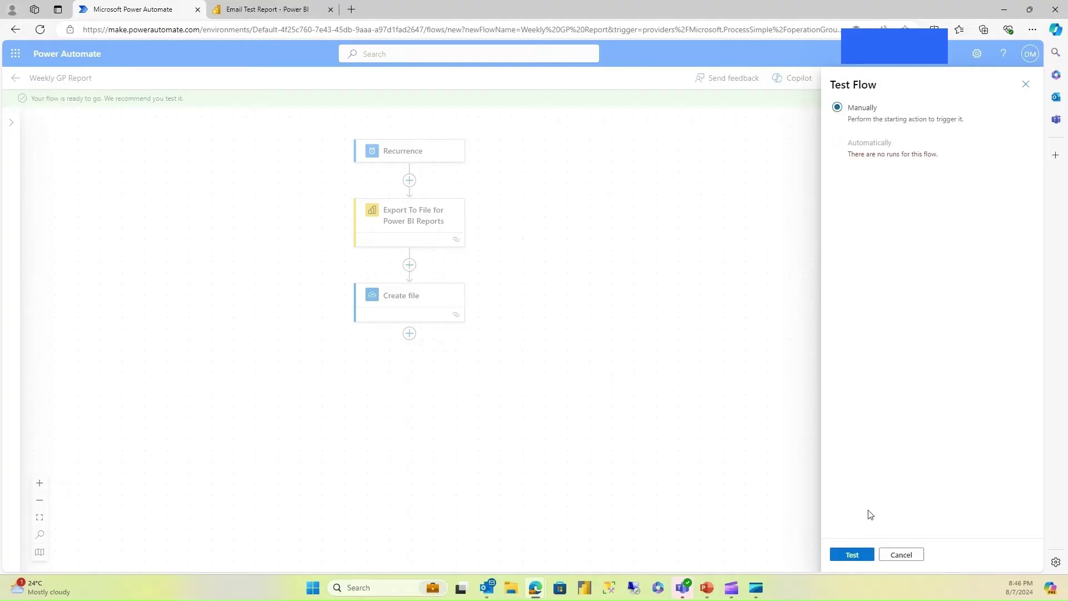
{"action": "left_click", "coordinate": [851, 555]}
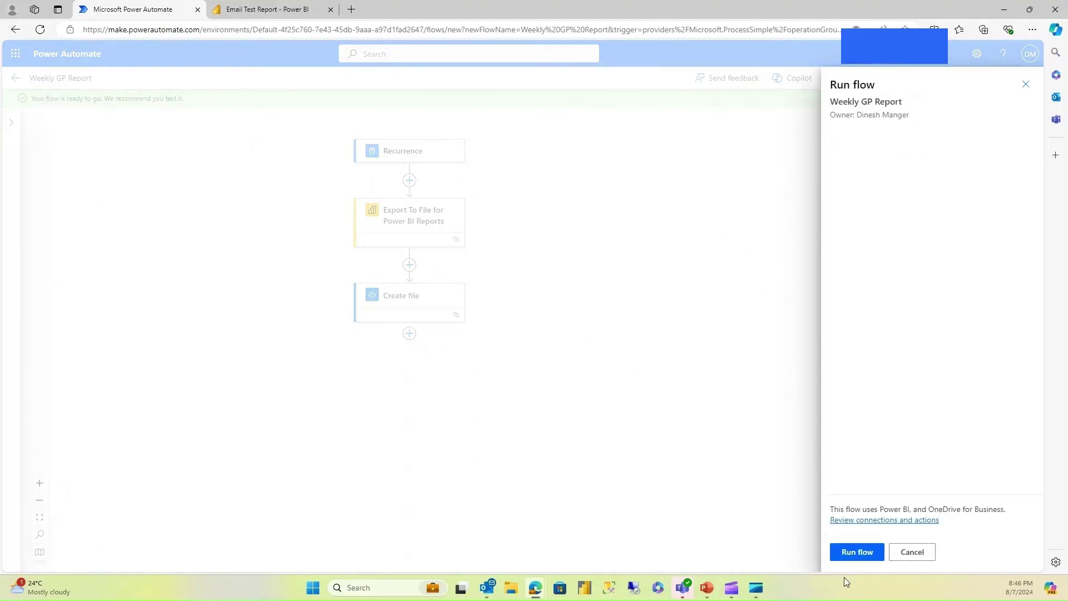
{"action": "left_click", "coordinate": [858, 554]}
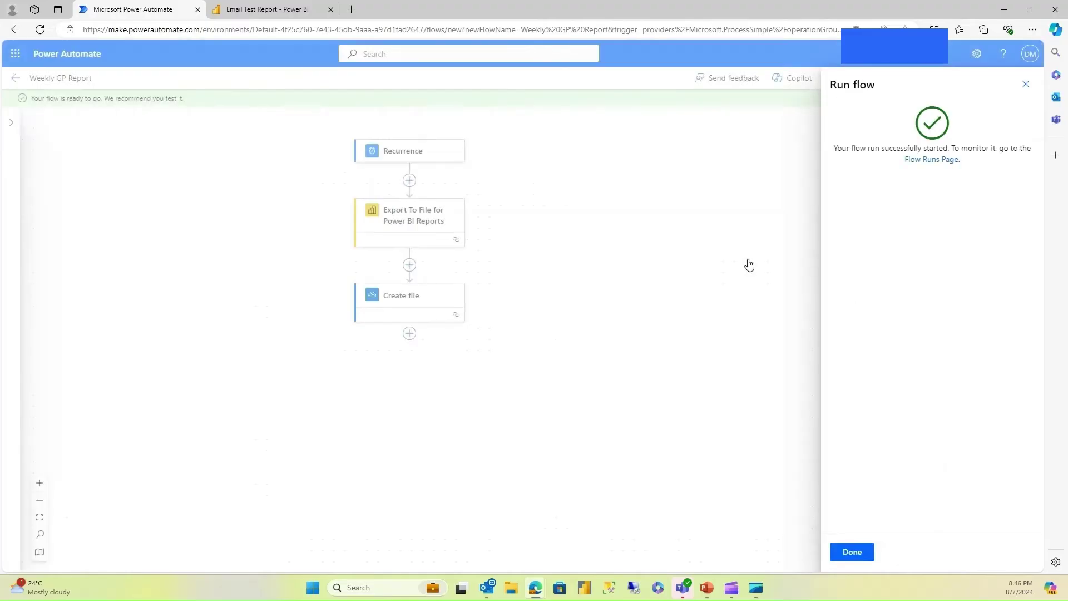
{"action": "left_click", "coordinate": [860, 555]}
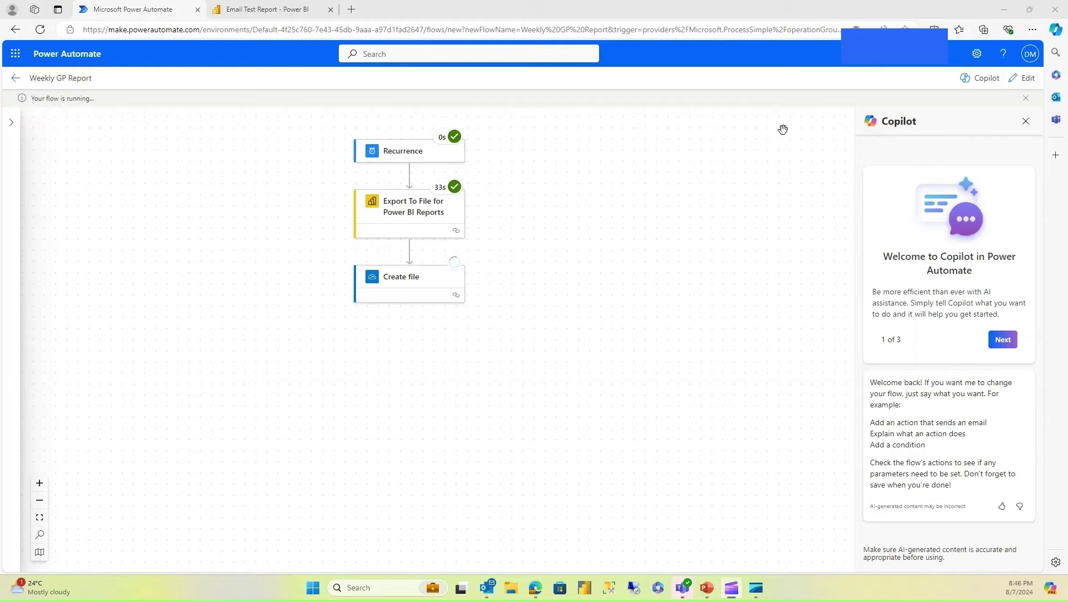
{"action": "left_click", "coordinate": [744, 85]}
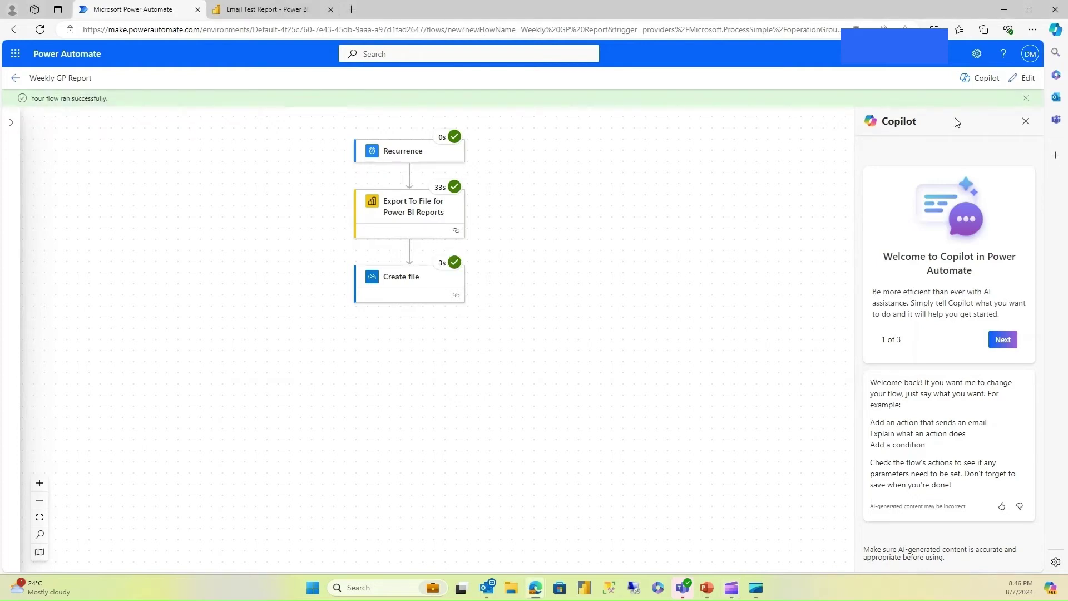
Step: Return the flow to editing and add the OneDrive for Business Get file content action after Create file
{"action": "left_click", "coordinate": [1027, 79]}
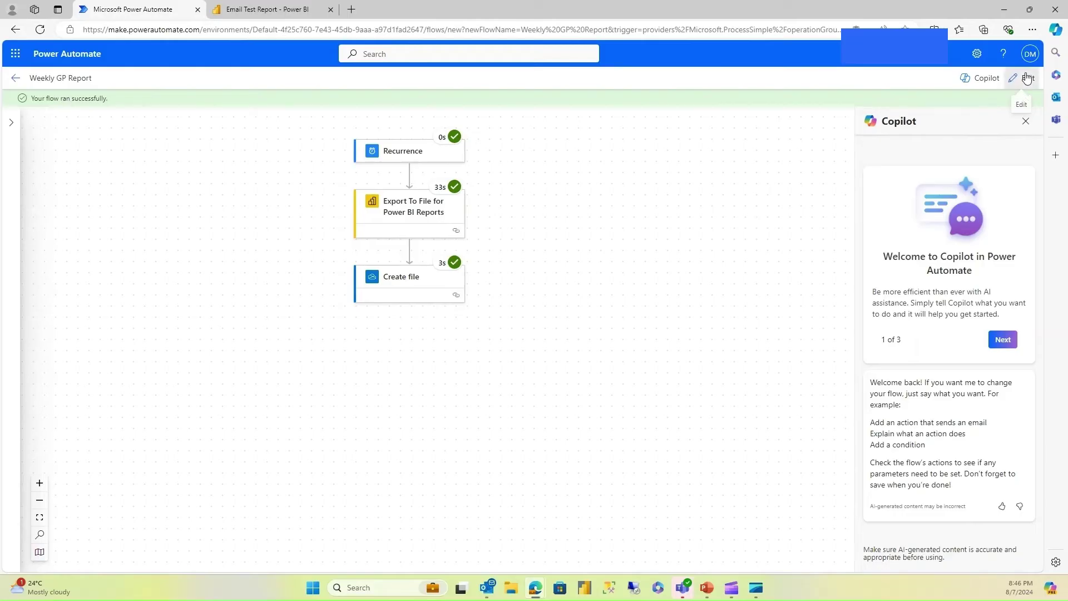
{"action": "left_click", "coordinate": [409, 315]}
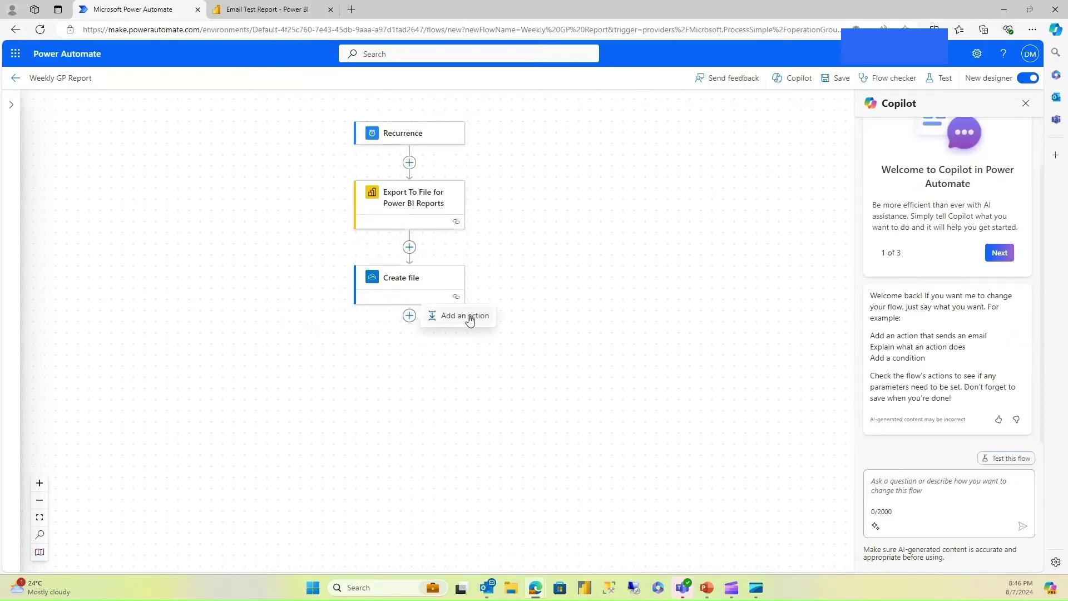
{"action": "left_click", "coordinate": [465, 315]}
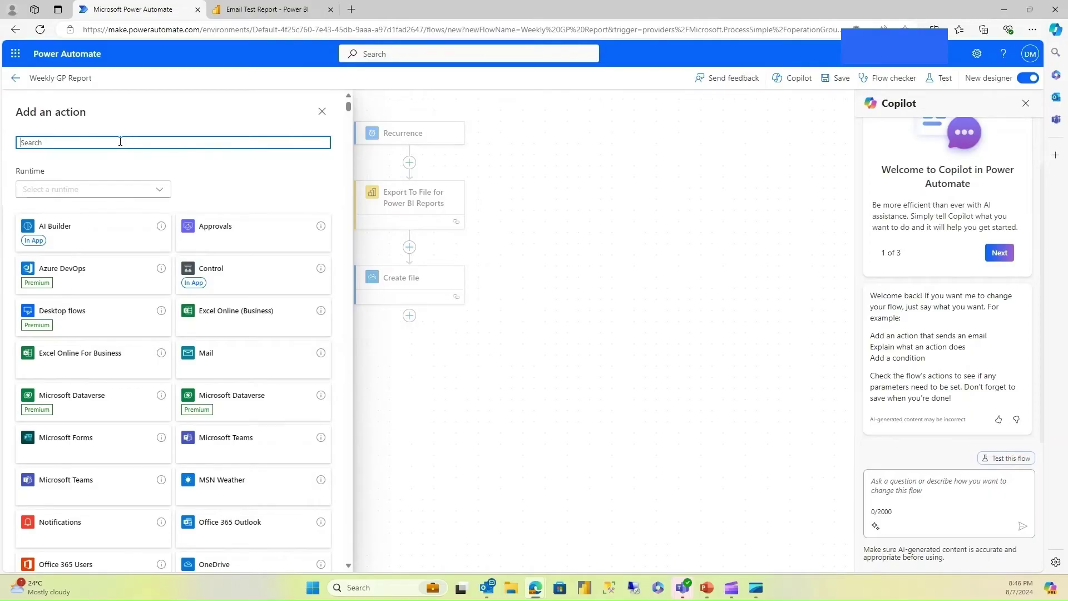
{"action": "type", "text": "Get"}
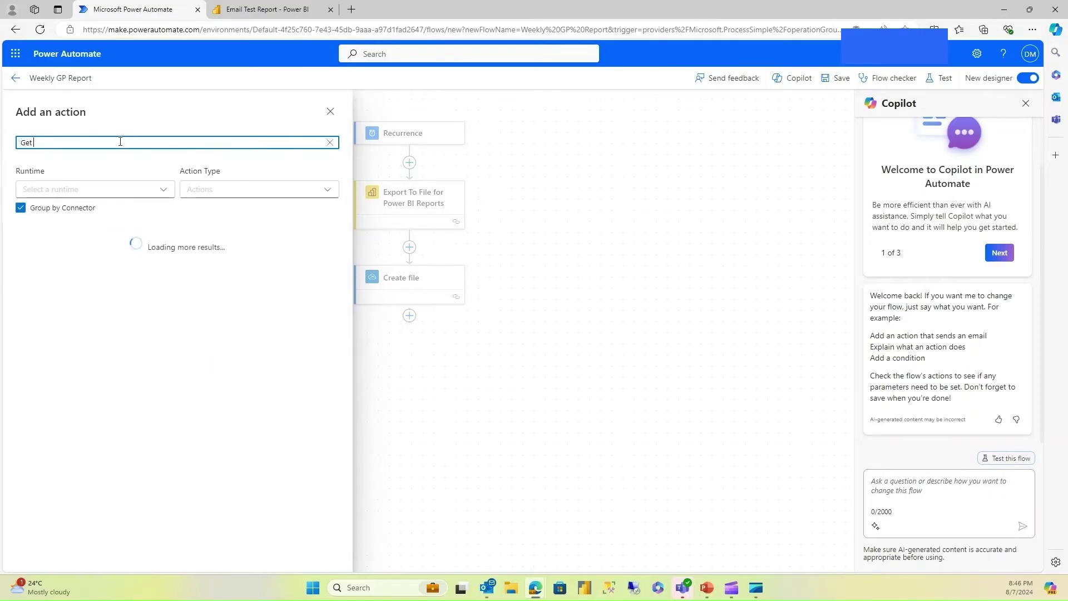
{"action": "type", "text": " file"}
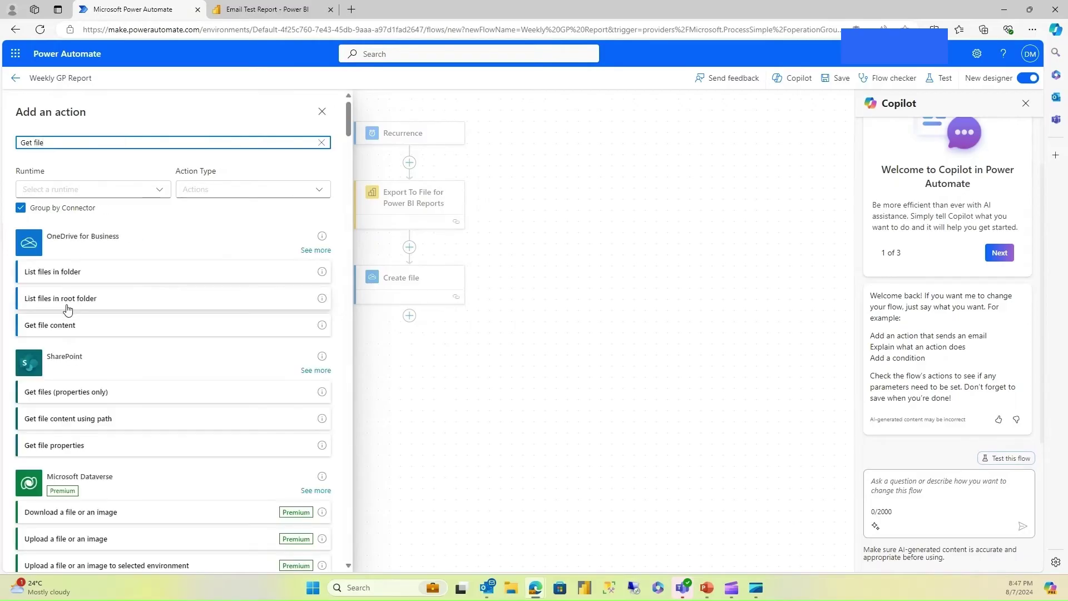
{"action": "left_click", "coordinate": [67, 331]}
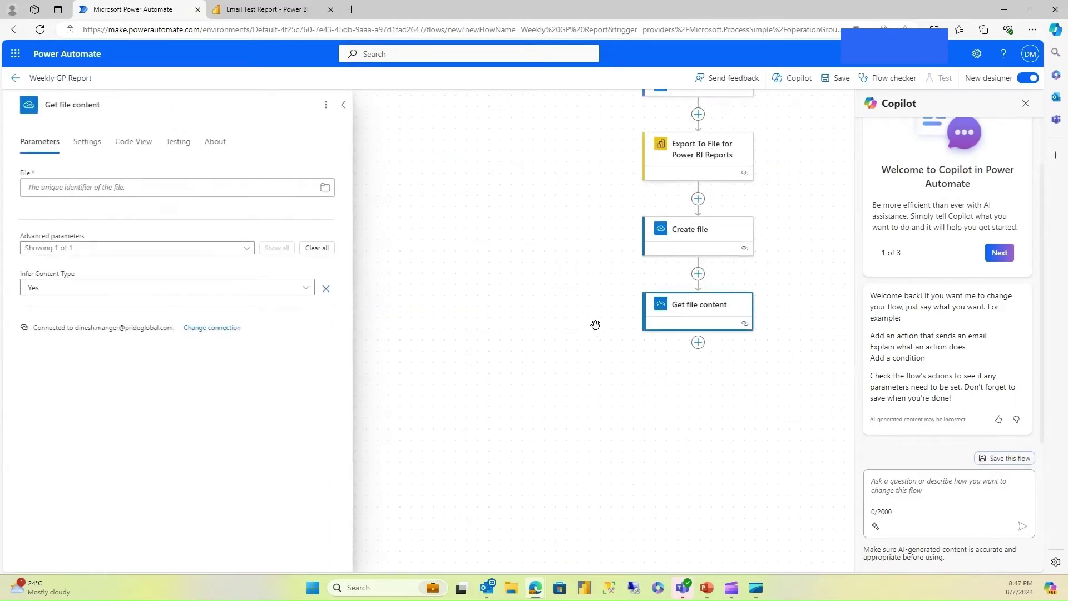
Step: Set the Get file content action's file to /Desktop/PBI Img File/ImagePBI.png and collapse the action's settings
{"action": "left_click", "coordinate": [326, 189]}
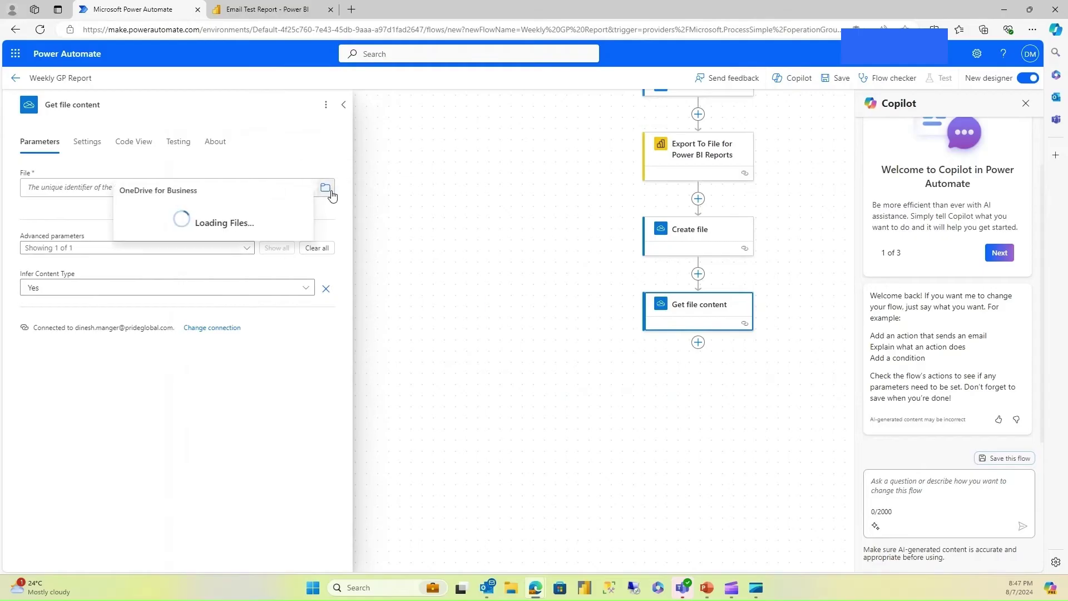
{"action": "left_click", "coordinate": [300, 209]}
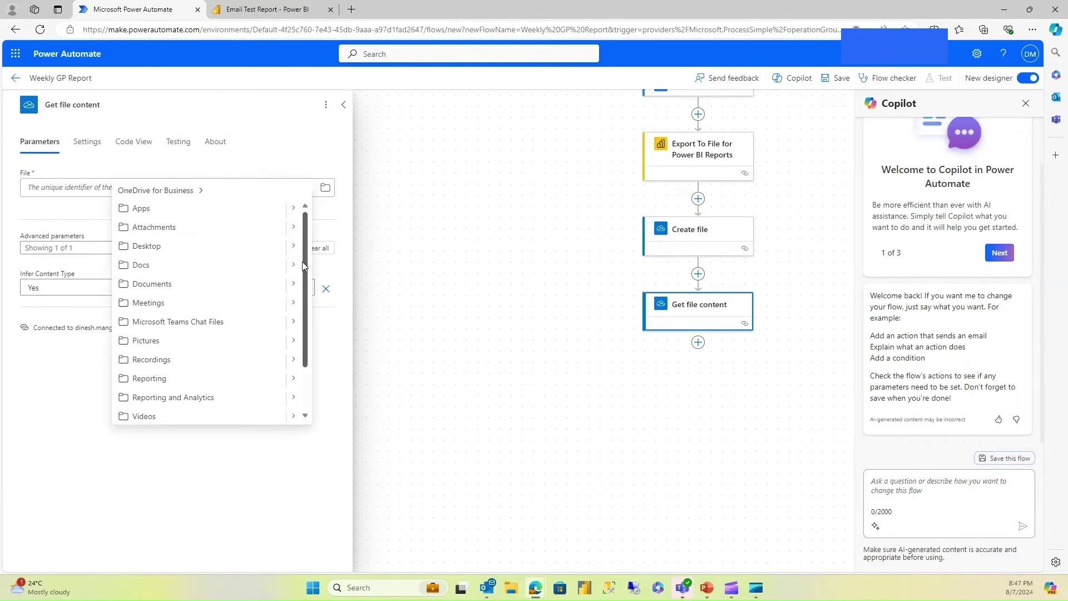
{"action": "left_click", "coordinate": [294, 246]}
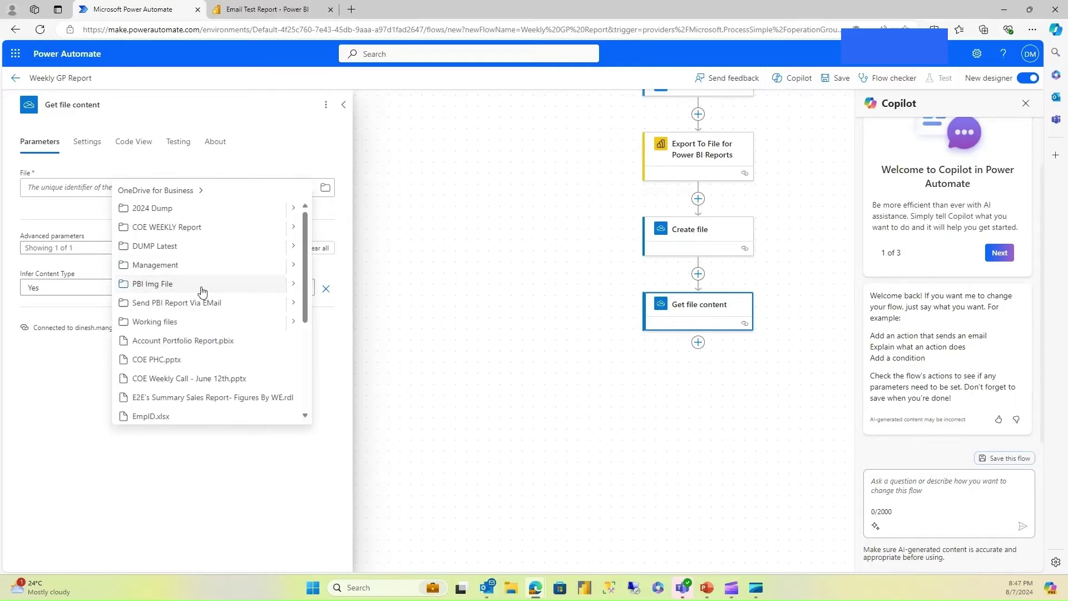
{"action": "left_click", "coordinate": [294, 284]}
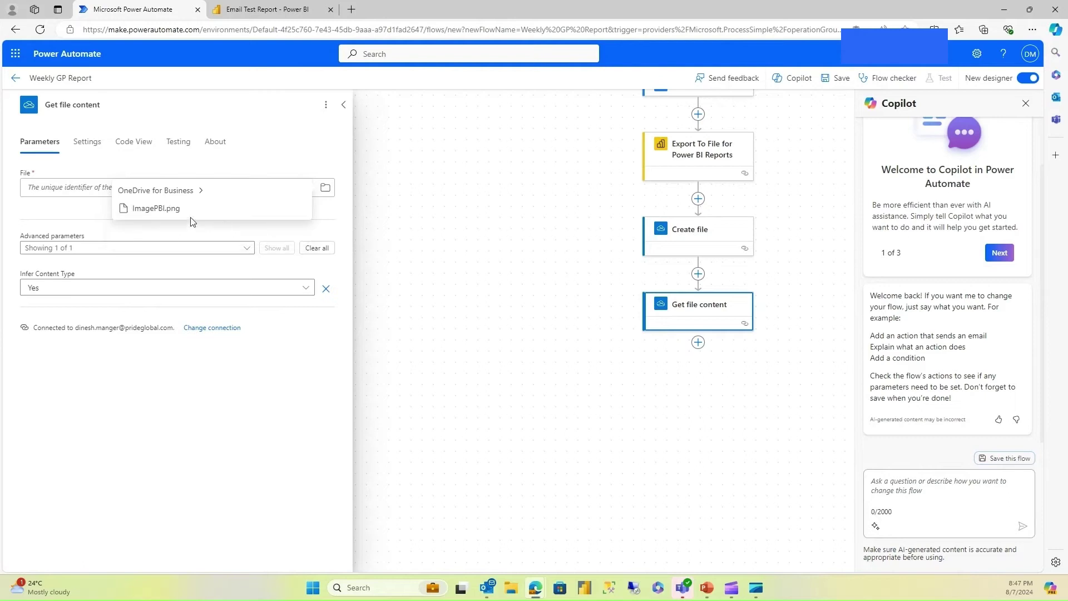
{"action": "left_click", "coordinate": [149, 210]}
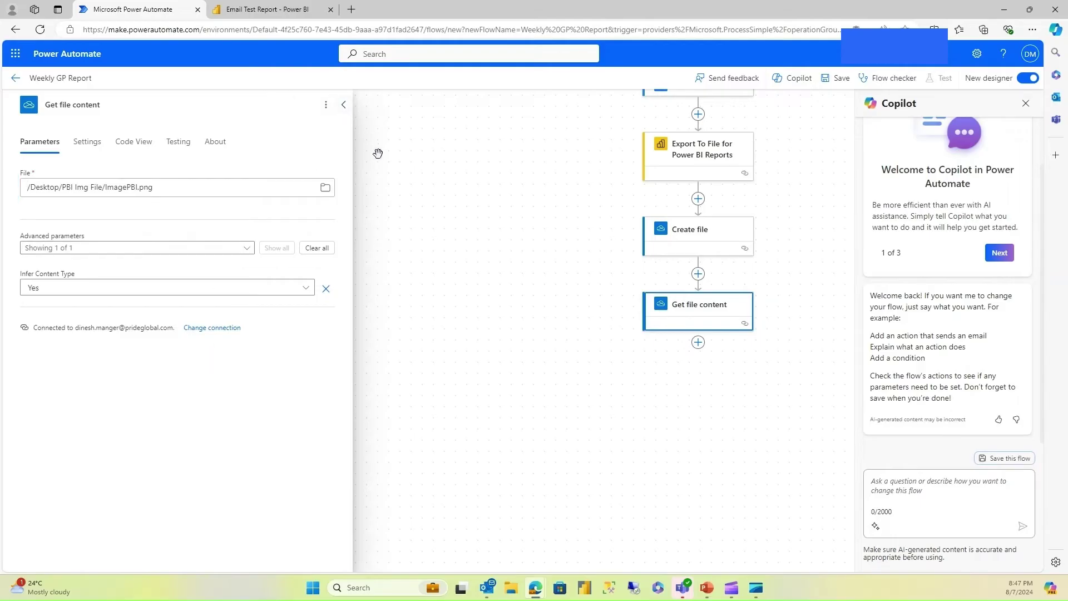
{"action": "left_click", "coordinate": [344, 105]}
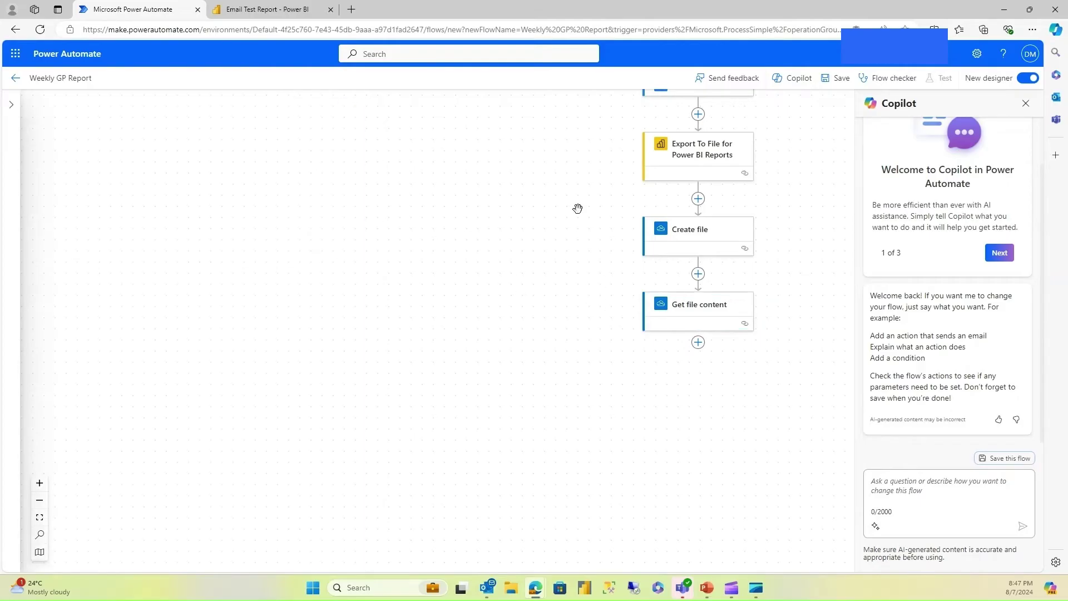
Step: Add a Compose action after the Get file content action
{"action": "left_click_drag", "start_coordinate": [577, 209], "coordinate": [279, 227]}
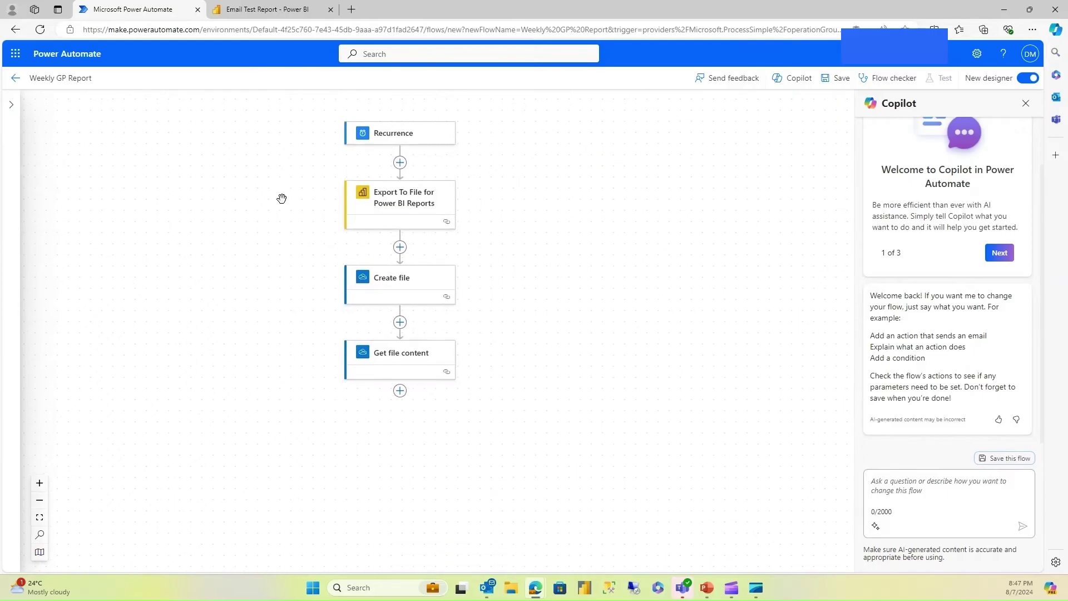
{"action": "left_click_drag", "start_coordinate": [282, 200], "coordinate": [279, 168]}
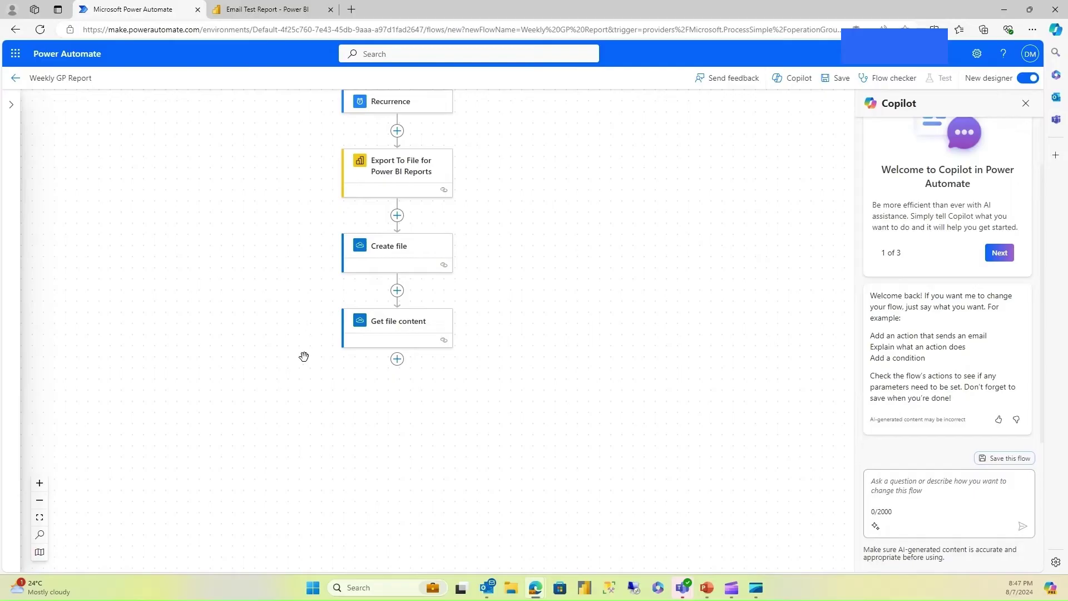
{"action": "left_click", "coordinate": [397, 359]}
{"action": "left_click", "coordinate": [453, 363]}
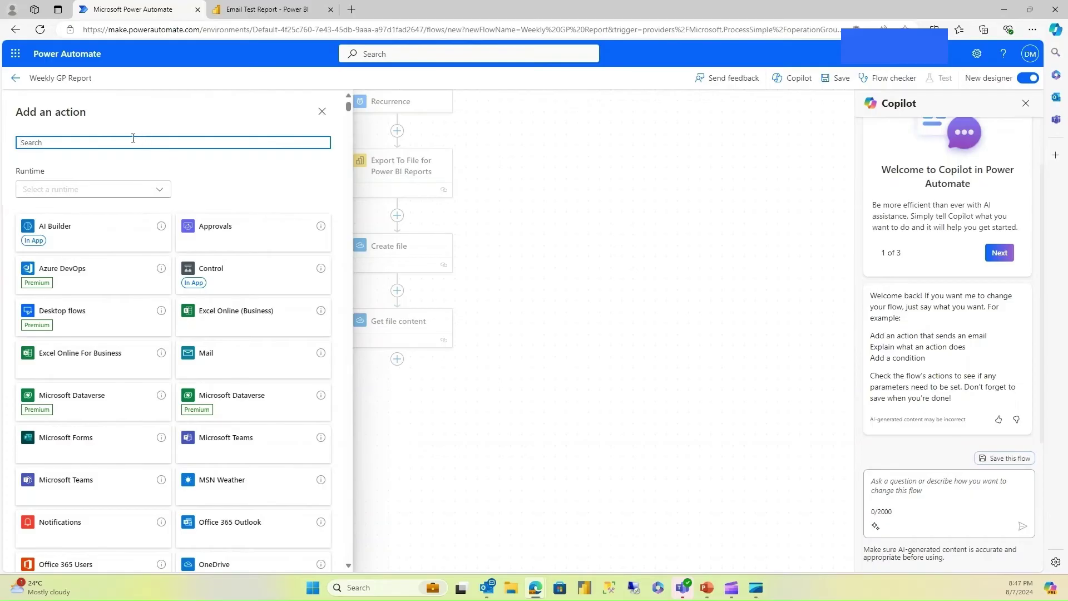
{"action": "type", "text": "compos"}
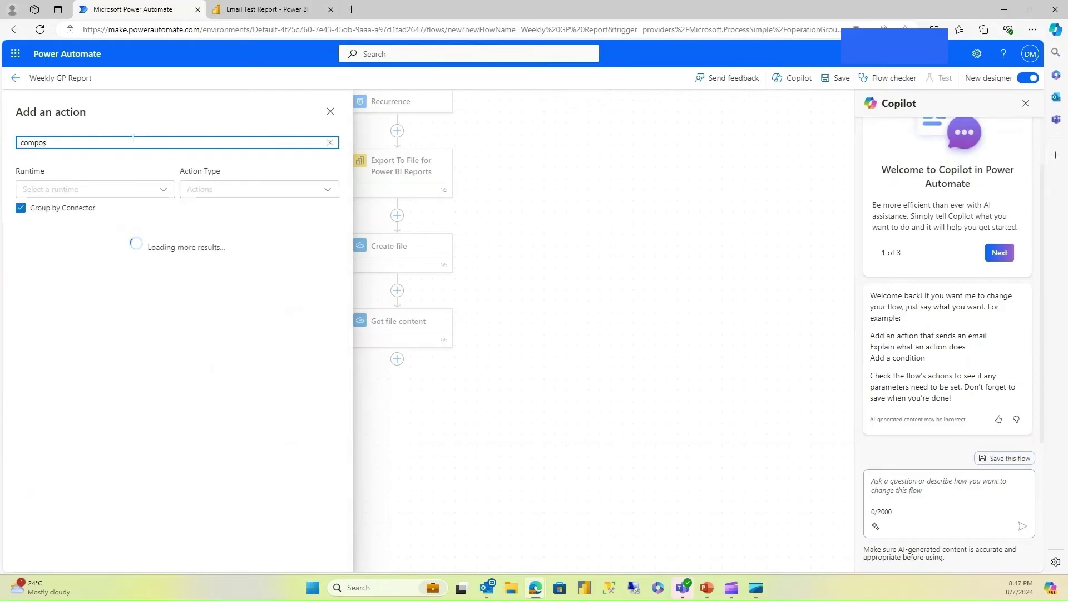
{"action": "left_click", "coordinate": [76, 273]}
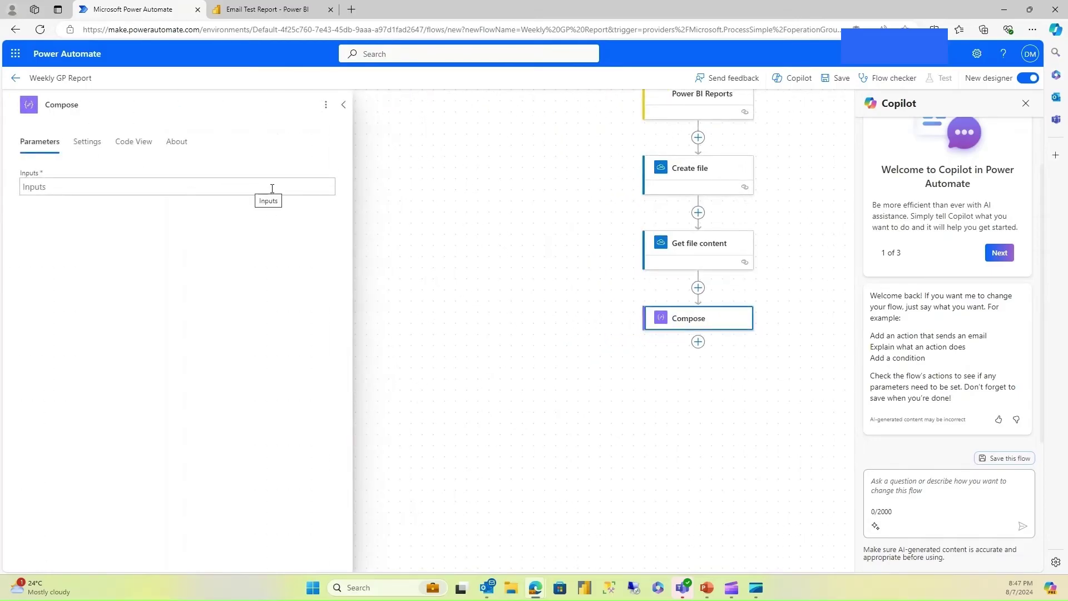
Step: Fill the Compose action's Inputs with the expression dataUri(body('Get_file_content')), using File content from Get file content
{"action": "left_click", "coordinate": [236, 185]}
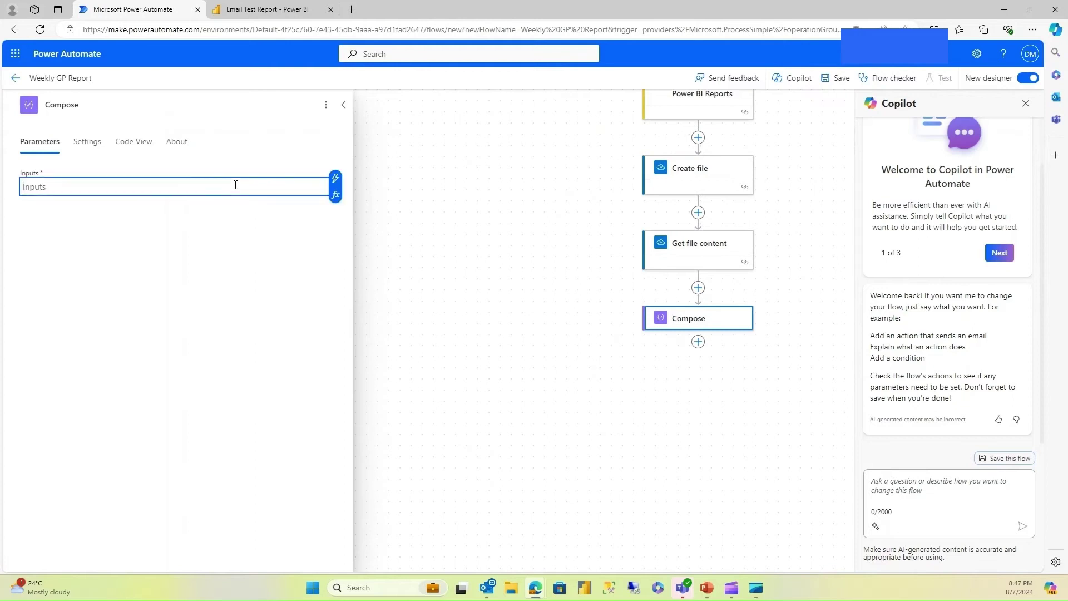
{"action": "left_click", "coordinate": [335, 194]}
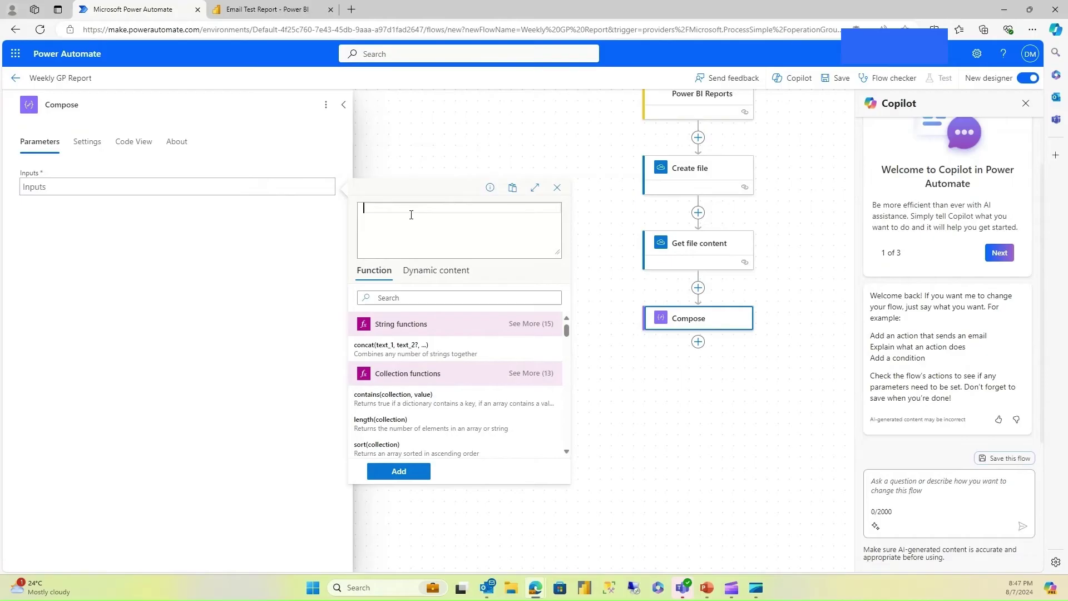
{"action": "type", "text": "data"}
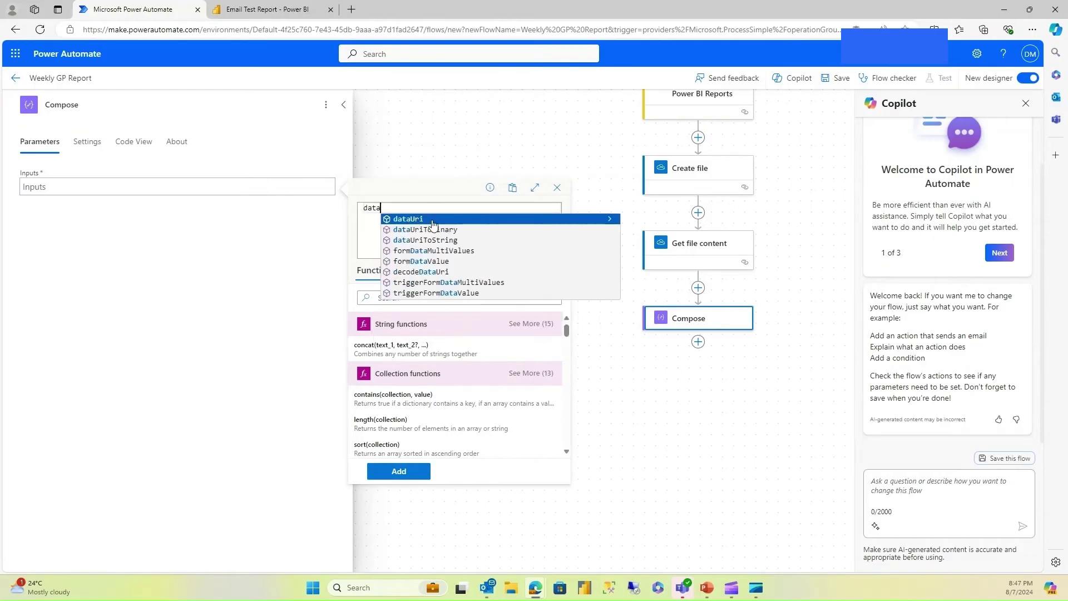
{"action": "left_click", "coordinate": [432, 221]}
{"action": "type", "text": "("}
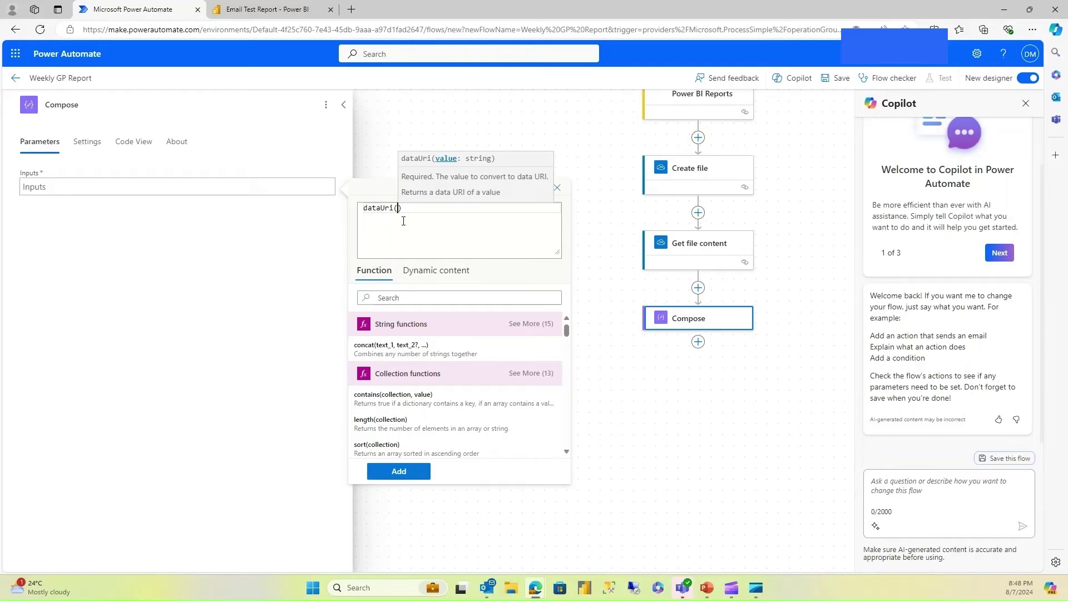
{"action": "left_click", "coordinate": [418, 281]}
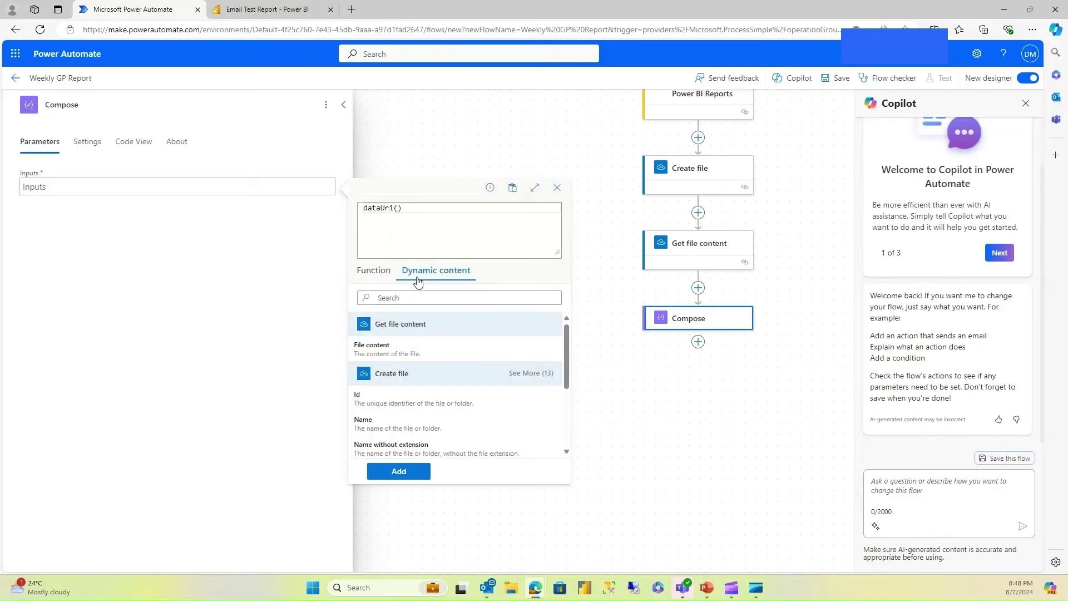
{"action": "left_click", "coordinate": [385, 350]}
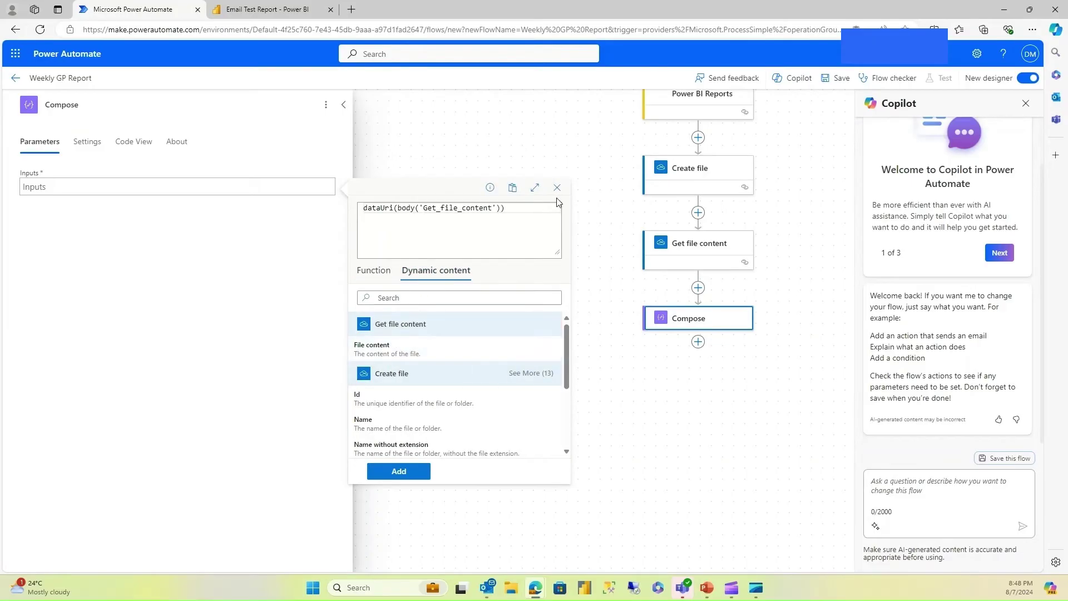
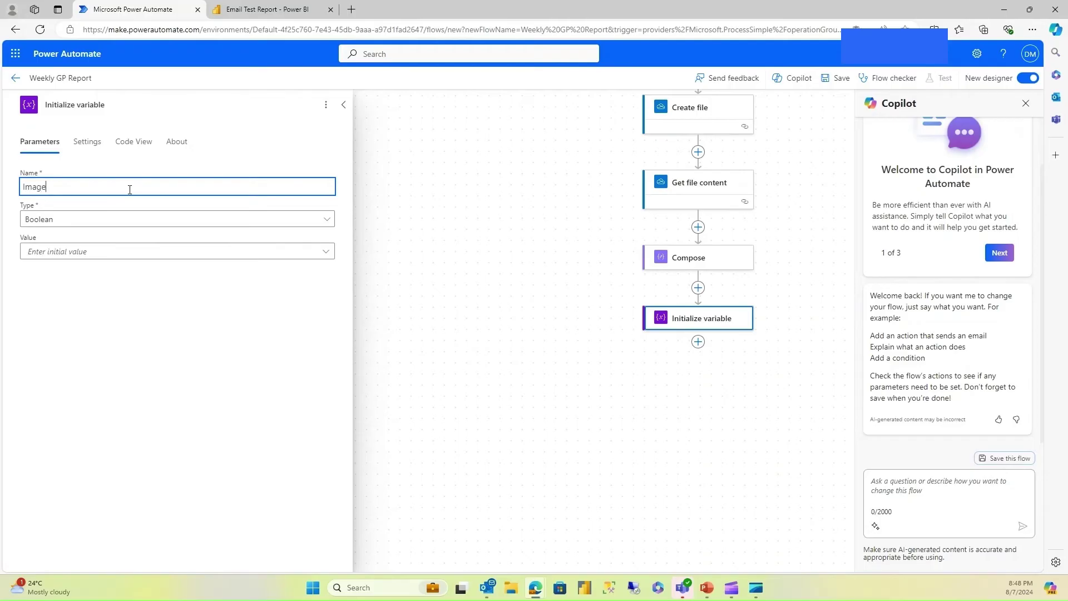
Step: Set the ImageTag variable's type to String and draft its value expression as <img src ="" alt = ""/>
{"action": "left_click", "coordinate": [112, 218]}
{"action": "left_click", "coordinate": [43, 297]}
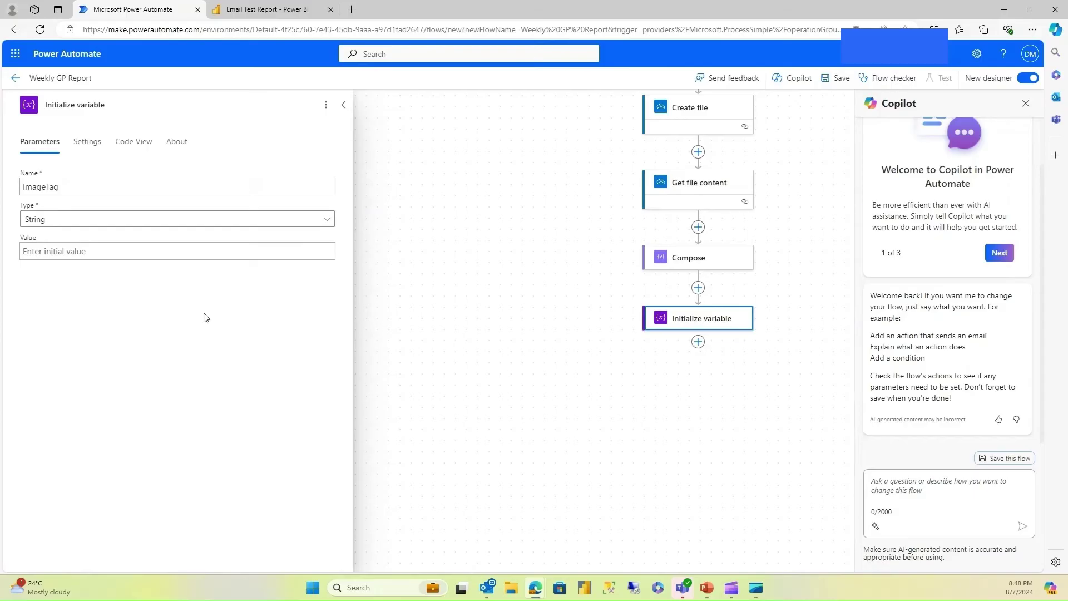
{"action": "left_click", "coordinate": [99, 253]}
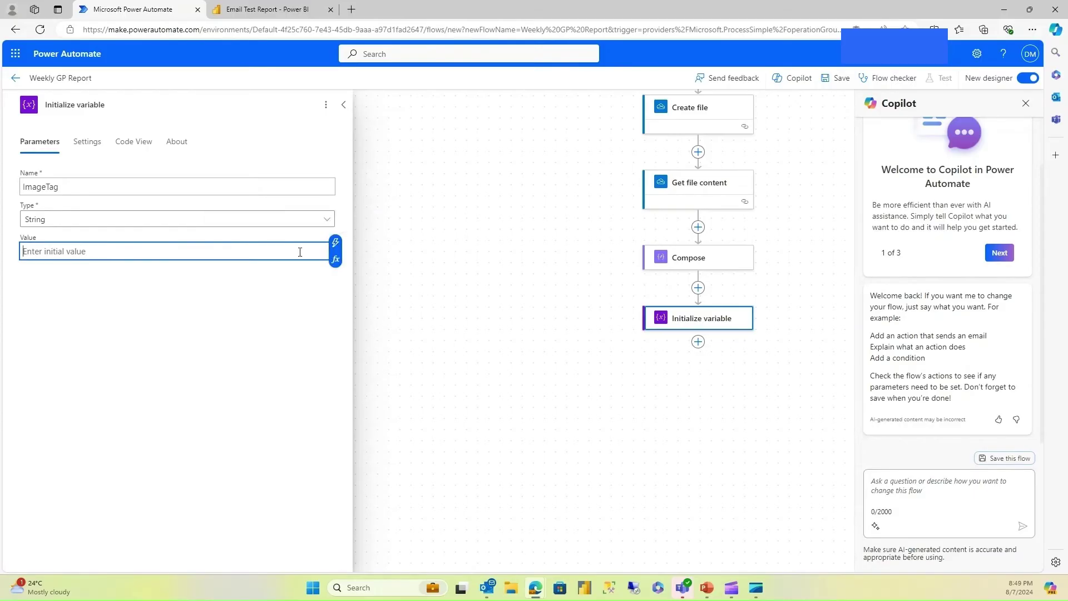
{"action": "left_click", "coordinate": [336, 259]}
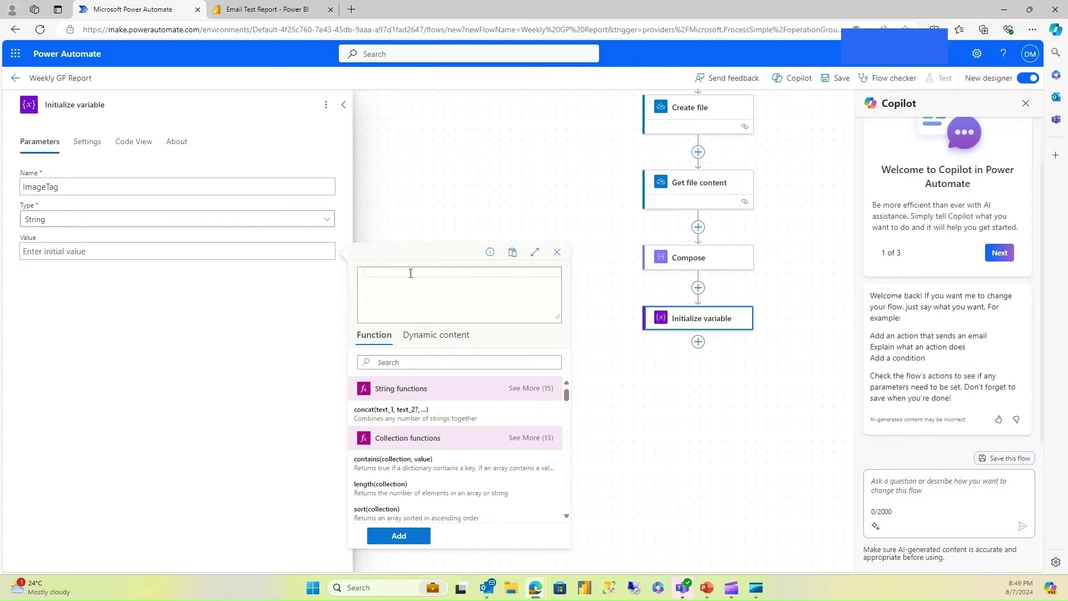
{"action": "type", "text": "<"}
{"action": "key", "text": "BackSpace"}
{"action": "type", "text": "<img Sr"}
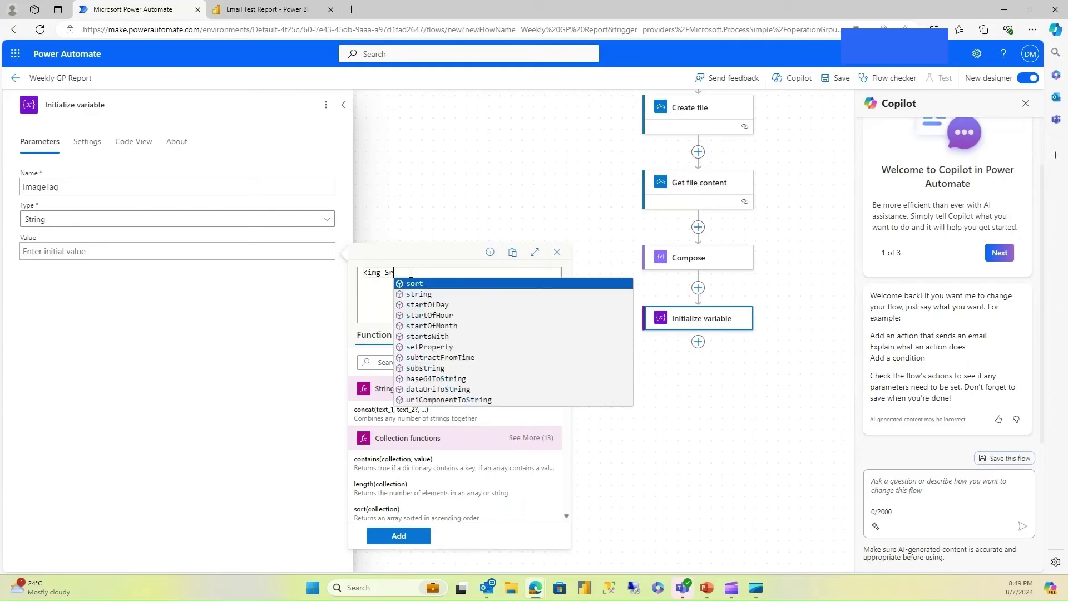
{"action": "type", "text": "c"}
{"action": "key", "text": "BackSpace"}
{"action": "key", "text": "BackSpace"}
{"action": "key", "text": "BackSpace"}
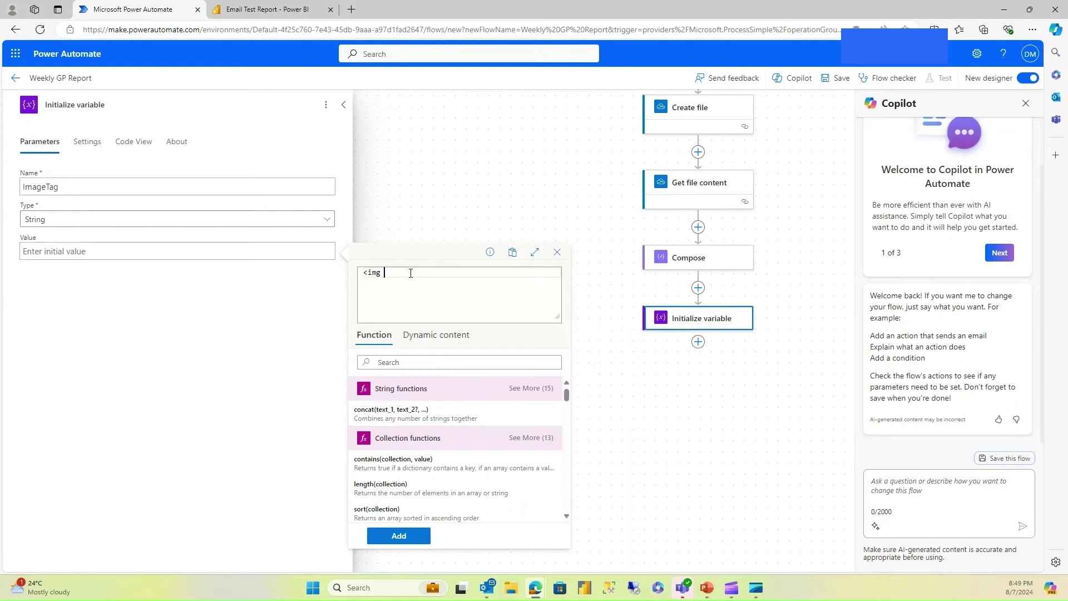
{"action": "type", "text": "src"}
{"action": "type", "text": " =\""}
{"action": "type", "text": ","}
{"action": "type", "text": " alt"}
{"action": "type", "text": " = \"\""}
{"action": "type", "text": "/>"}
{"action": "key", "text": "ctrl+a"}
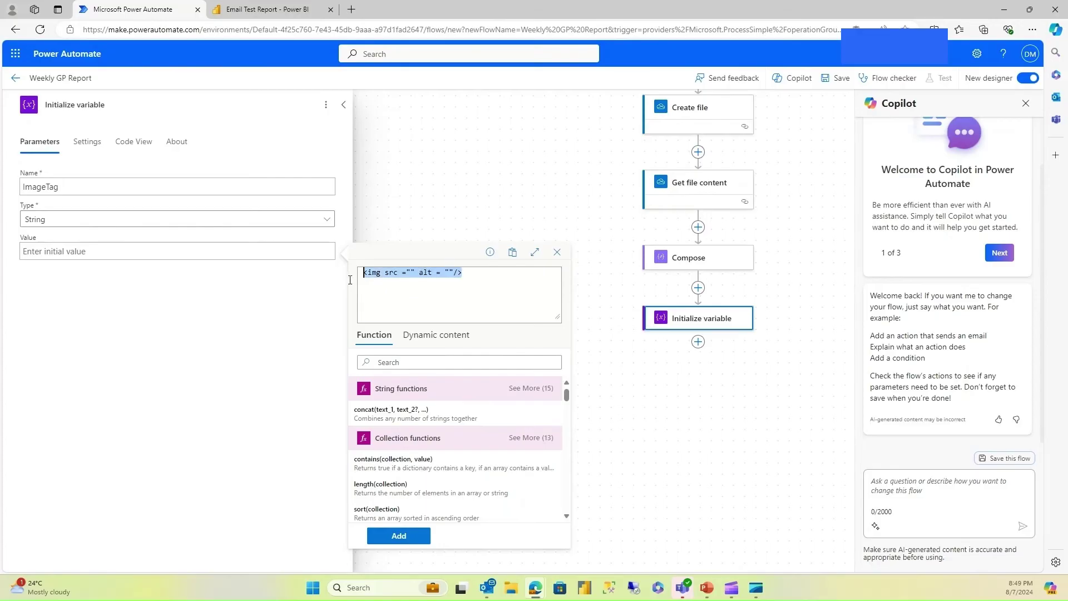
{"action": "left_click", "coordinate": [475, 275]}
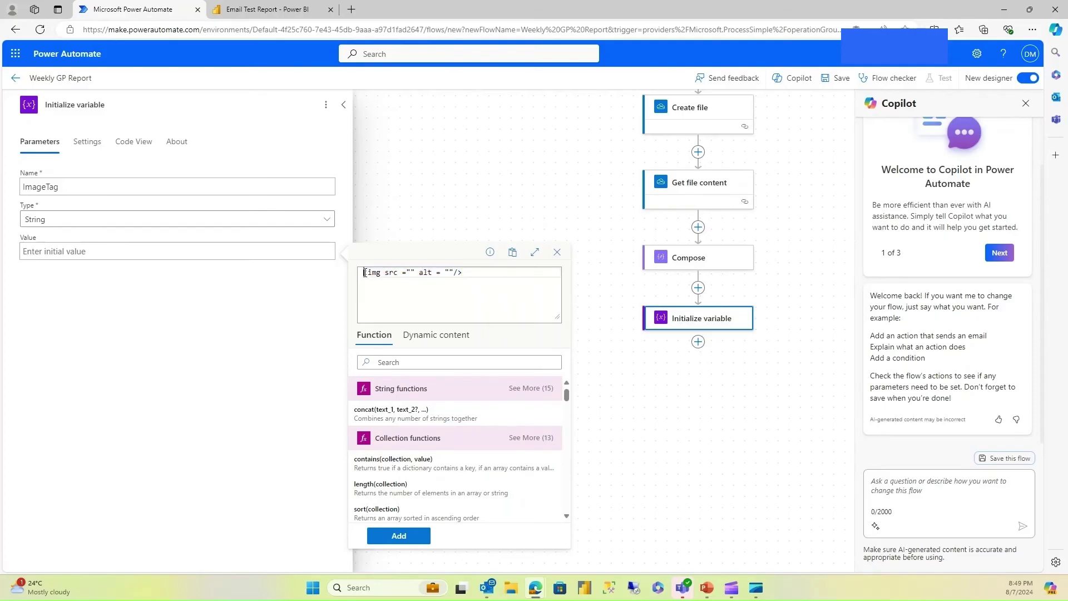
Step: Start the value expression with the concat function and an opening single quote, placing concat(' before the img tag
{"action": "left_click", "coordinate": [411, 272]}
{"action": "left_click", "coordinate": [364, 274]}
{"action": "type", "text": "can"}
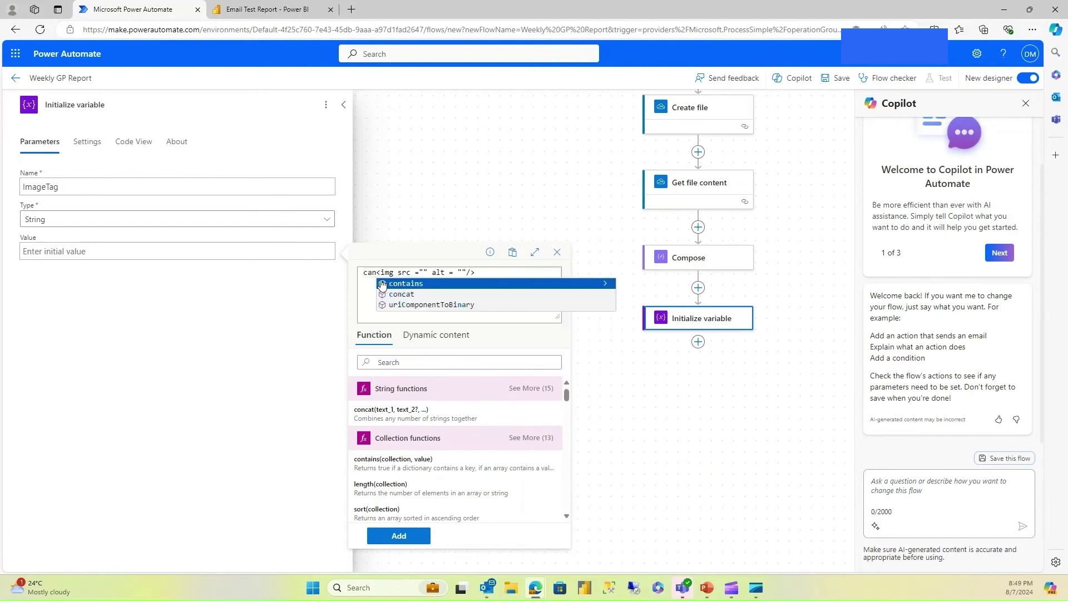
{"action": "key", "text": "Down"}
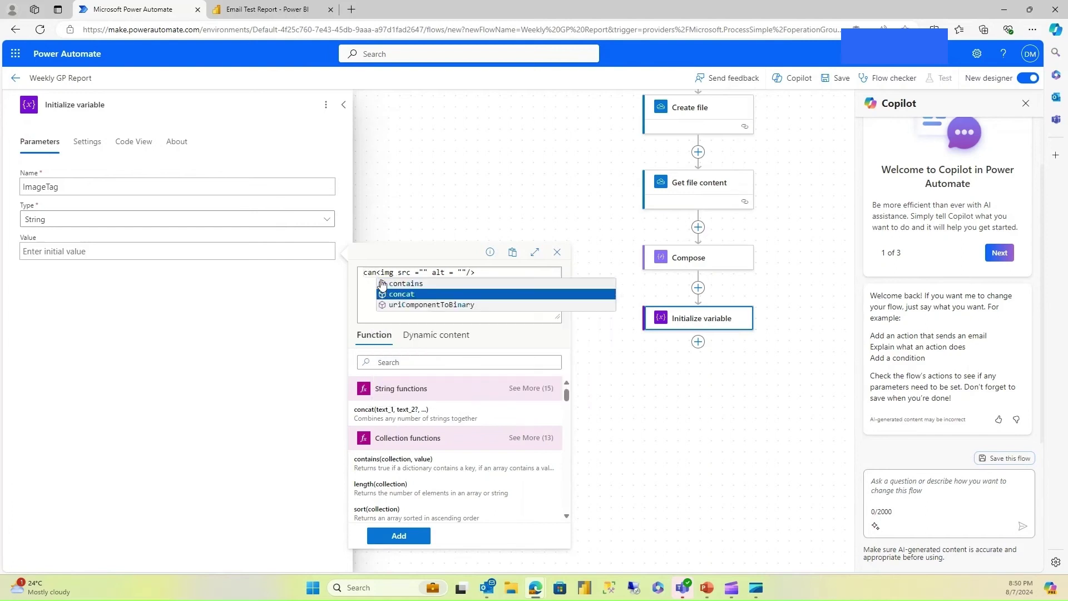
{"action": "key", "text": "Tab"}
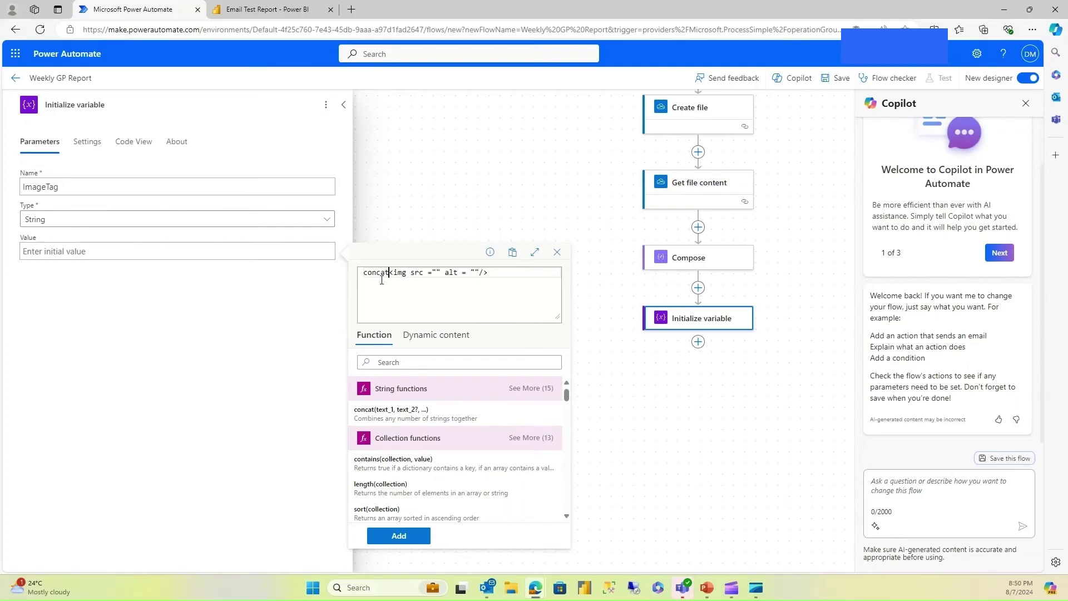
{"action": "type", "text": "("}
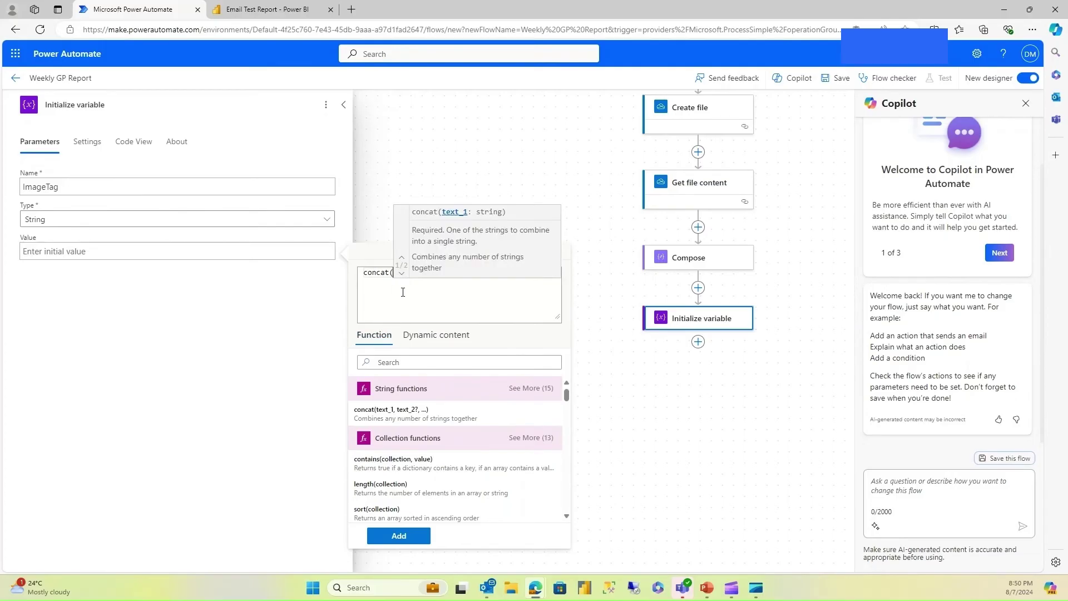
{"action": "type", "text": "'<img src =\"\" alt = \"\"/>"}
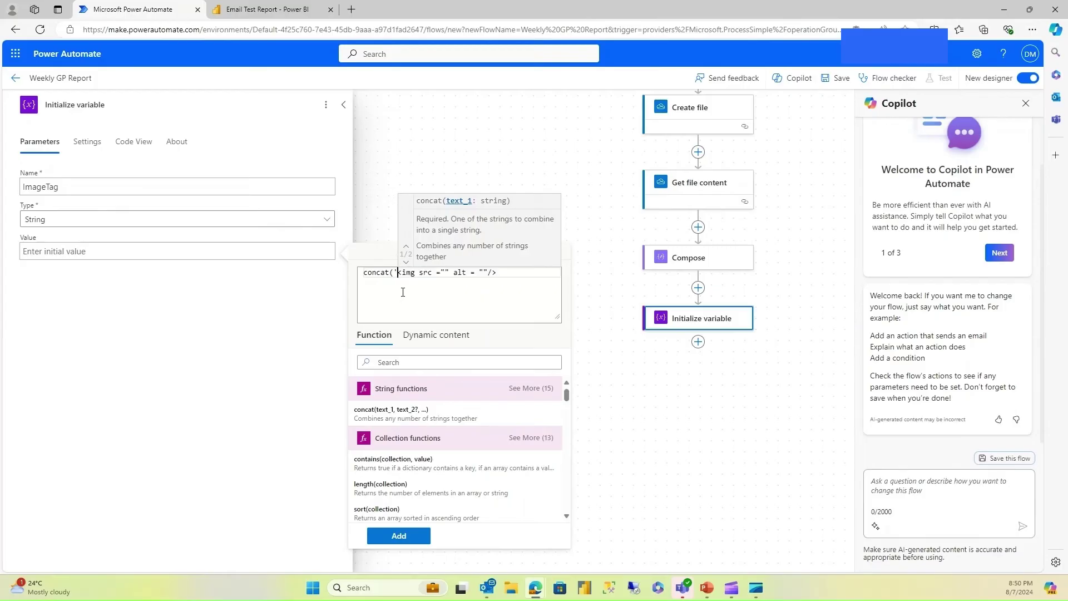
Step: End the first concat string after src =" and insert the Compose action's Outputs as the second argument
{"action": "left_click", "coordinate": [445, 272]}
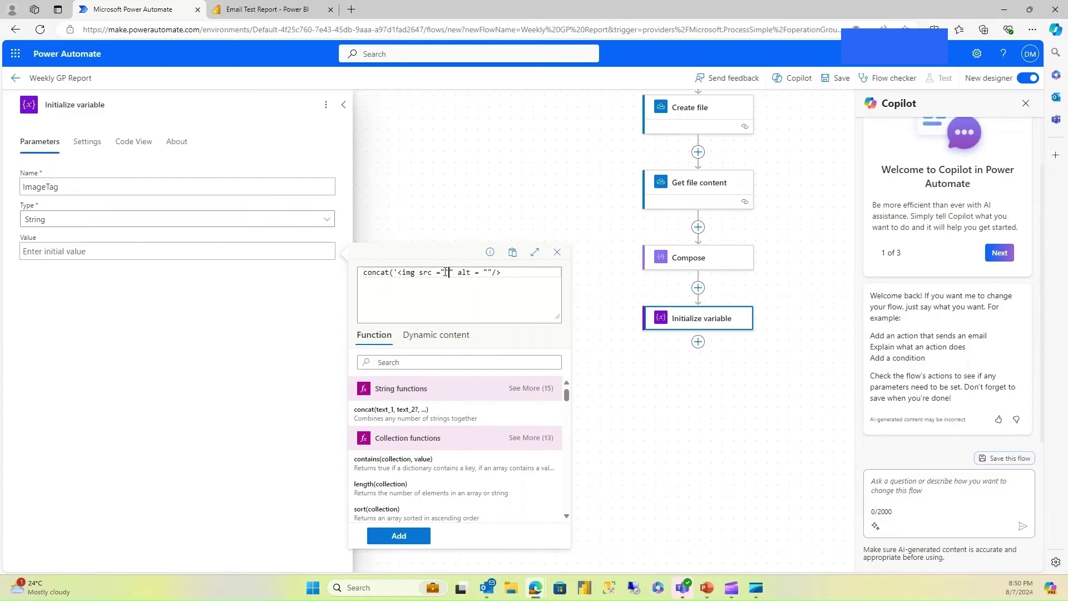
{"action": "type", "text": "',"}
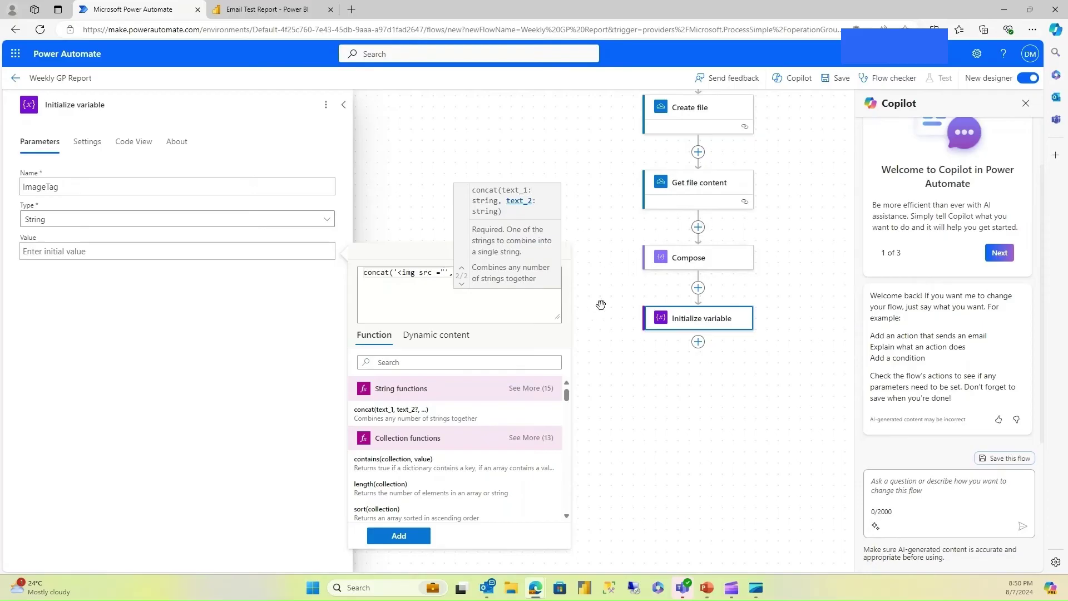
{"action": "left_click", "coordinate": [461, 336]}
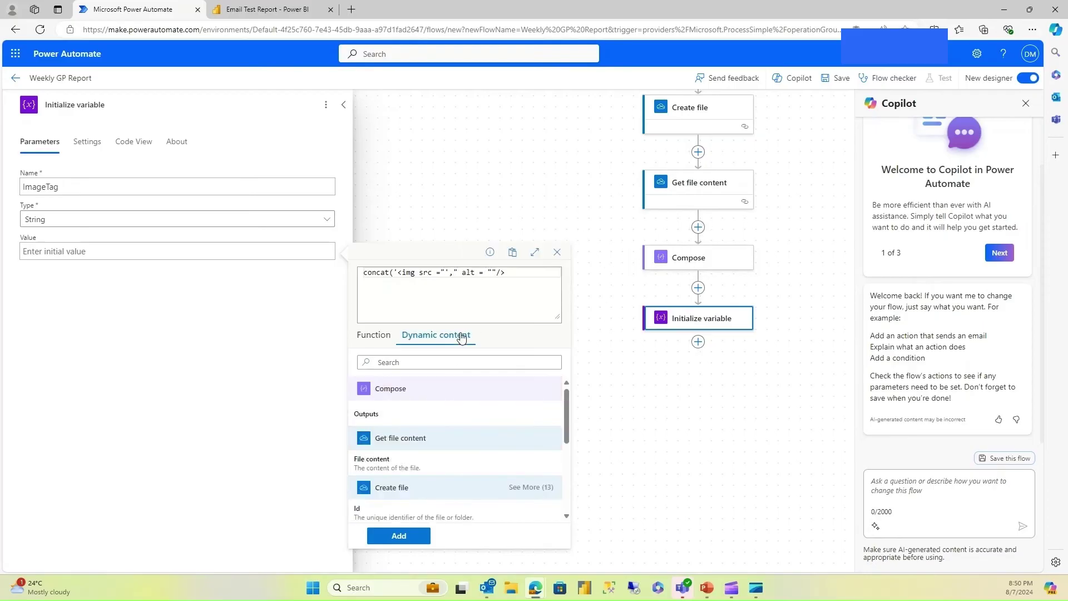
{"action": "left_click", "coordinate": [378, 414]}
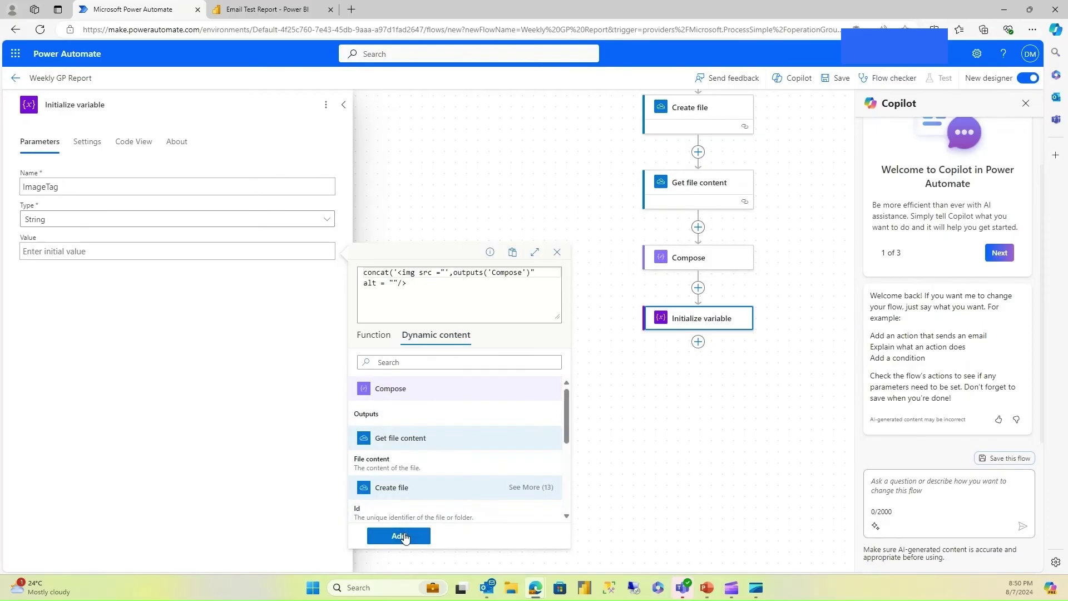
{"action": "left_click", "coordinate": [400, 536]}
Step: Complete the ImageTag value as concat('<img src ="',outputs('Compose'),'" alt = ""/>'), add it, and collapse the action's settings
{"action": "left_click", "coordinate": [529, 273]}
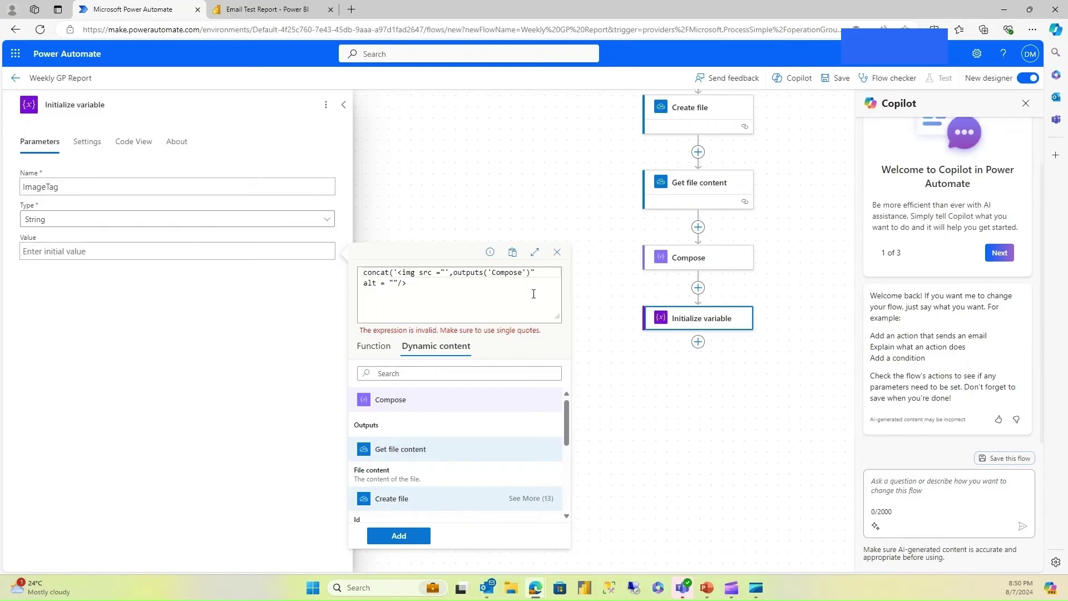
{"action": "type", "text": ","}
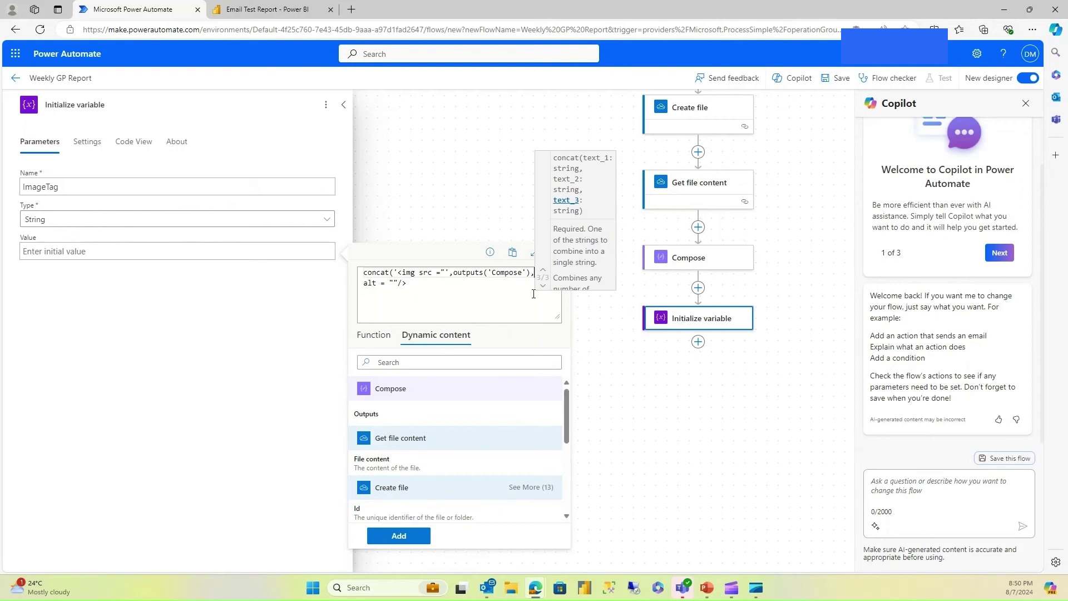
{"action": "type", "text": "'\""}
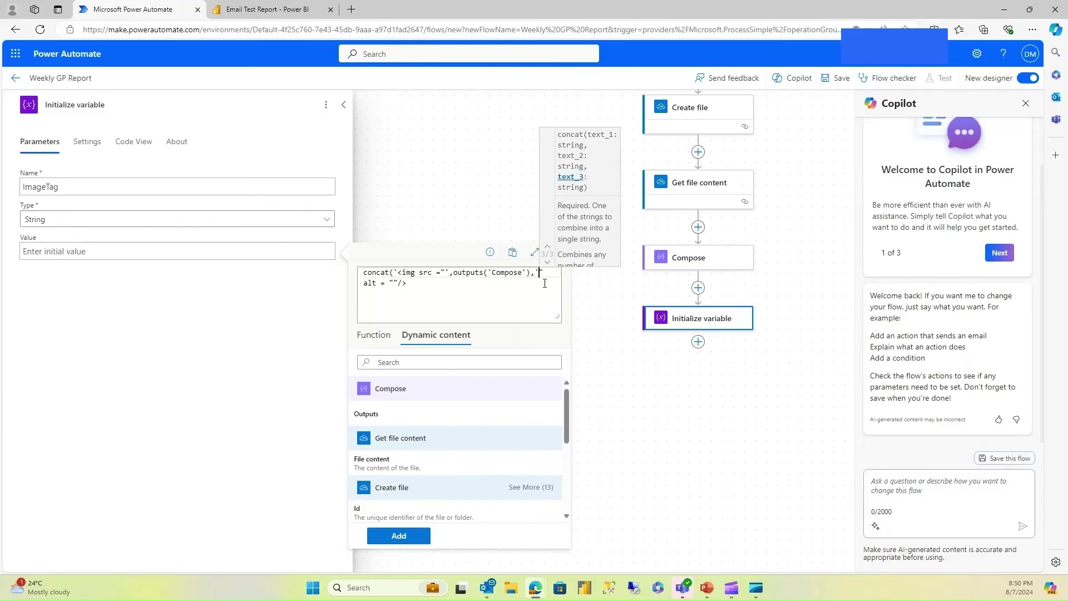
{"action": "left_click", "coordinate": [424, 287]}
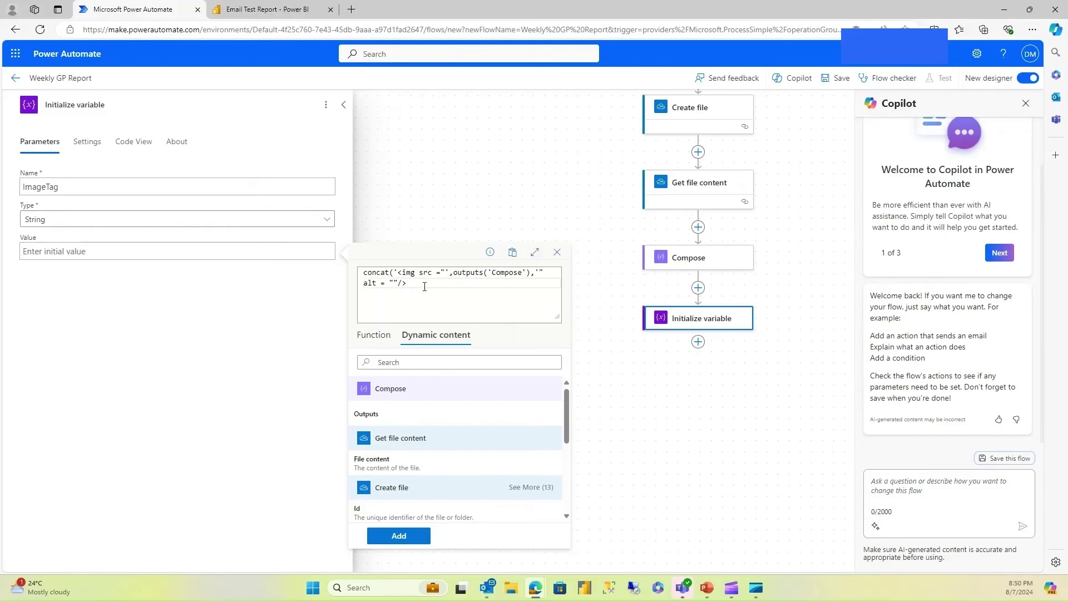
{"action": "type", "text": "')"}
{"action": "left_click_drag", "start_coordinate": [429, 285], "coordinate": [327, 276]}
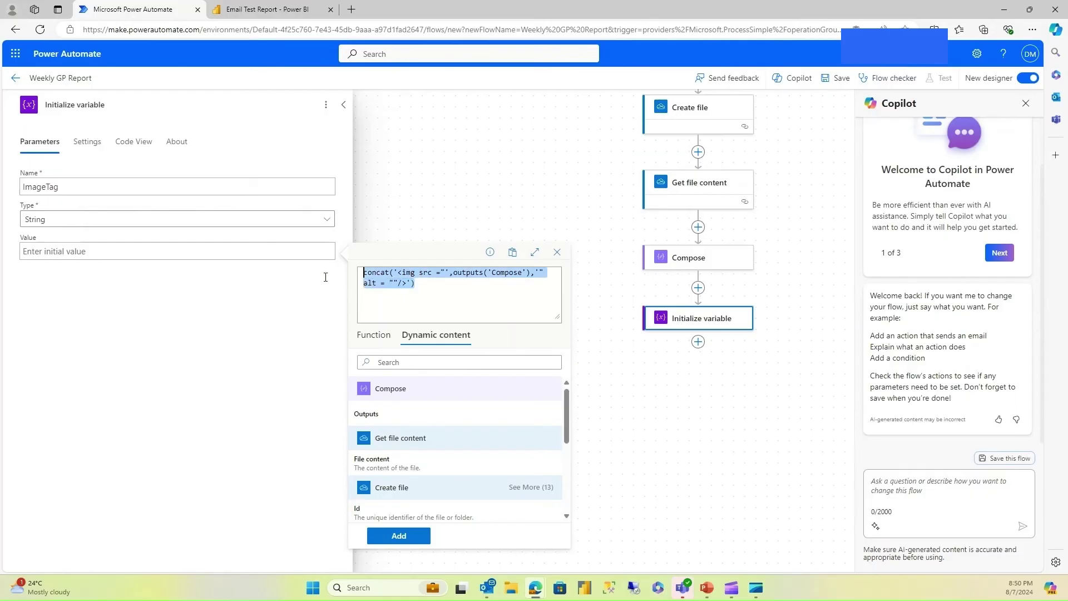
{"action": "left_click", "coordinate": [396, 273]}
{"action": "left_click_drag", "start_coordinate": [394, 273], "coordinate": [401, 272]}
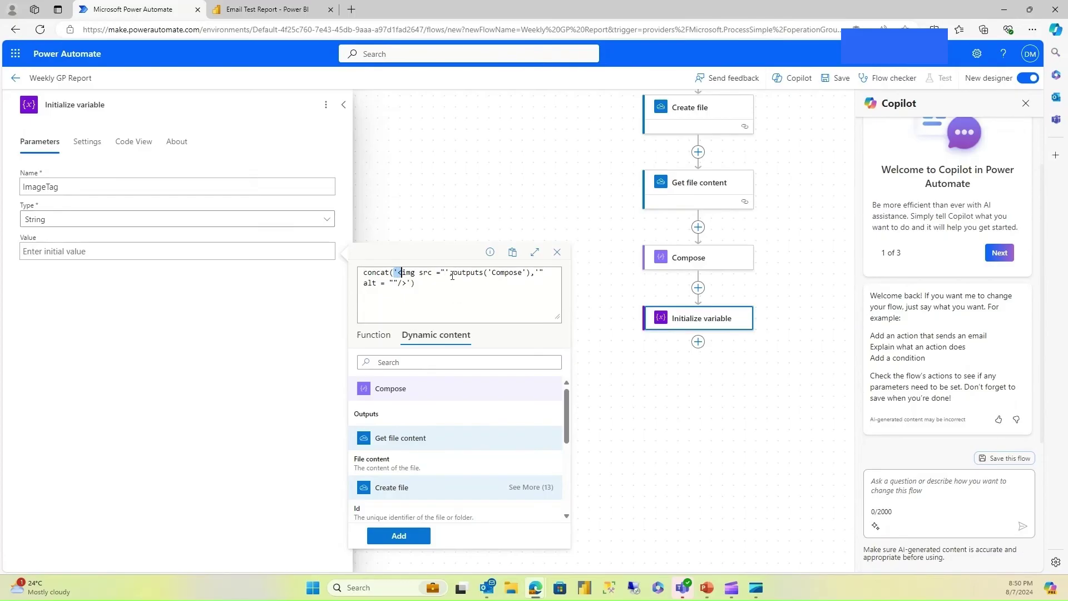
{"action": "left_click", "coordinate": [481, 286]}
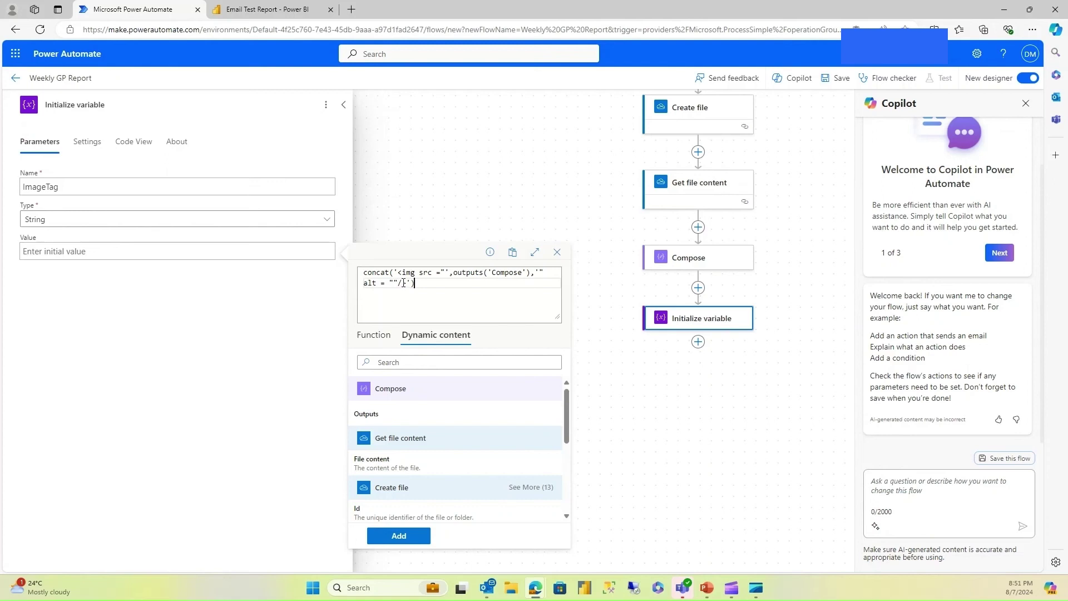
{"action": "left_click", "coordinate": [401, 540]}
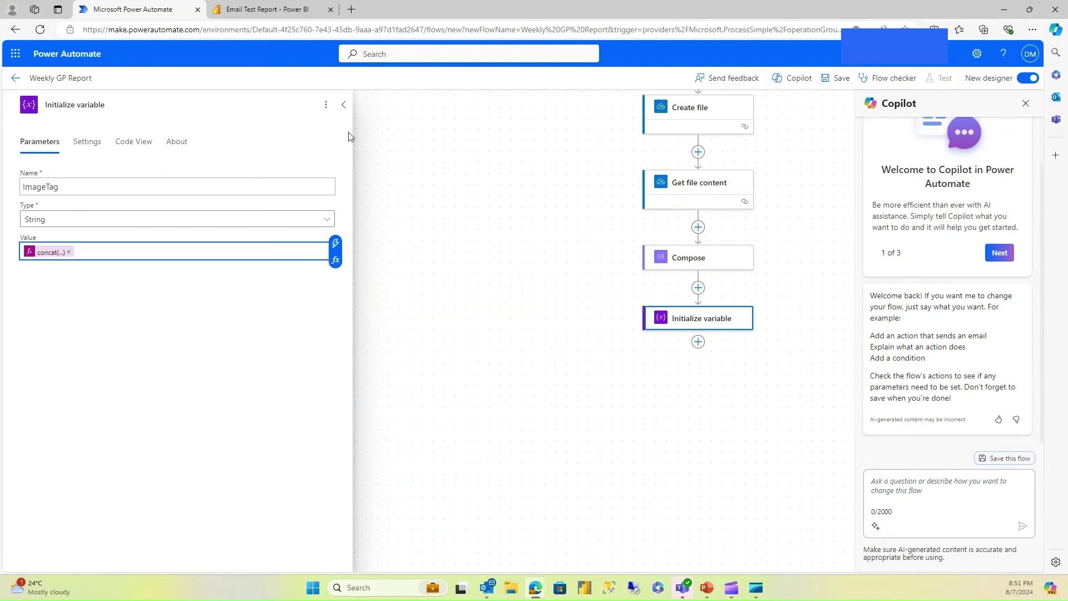
{"action": "left_click", "coordinate": [341, 99]}
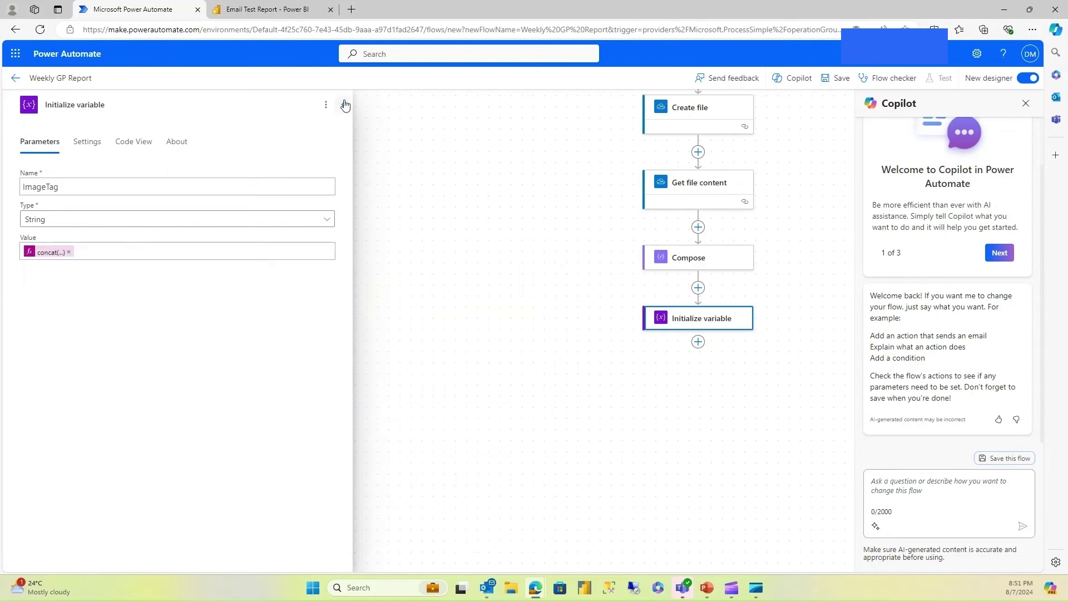
Step: Add the Office 365 Outlook Send an email (V2) action after Initialize variable
{"action": "left_click", "coordinate": [698, 342]}
{"action": "left_click", "coordinate": [724, 347]}
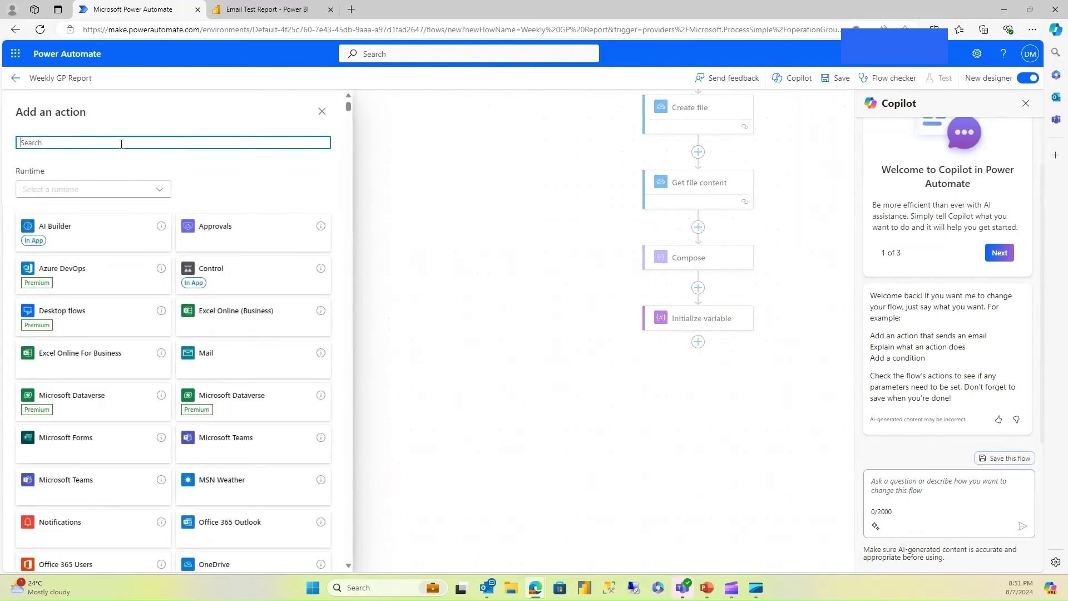
{"action": "type", "text": "send email"}
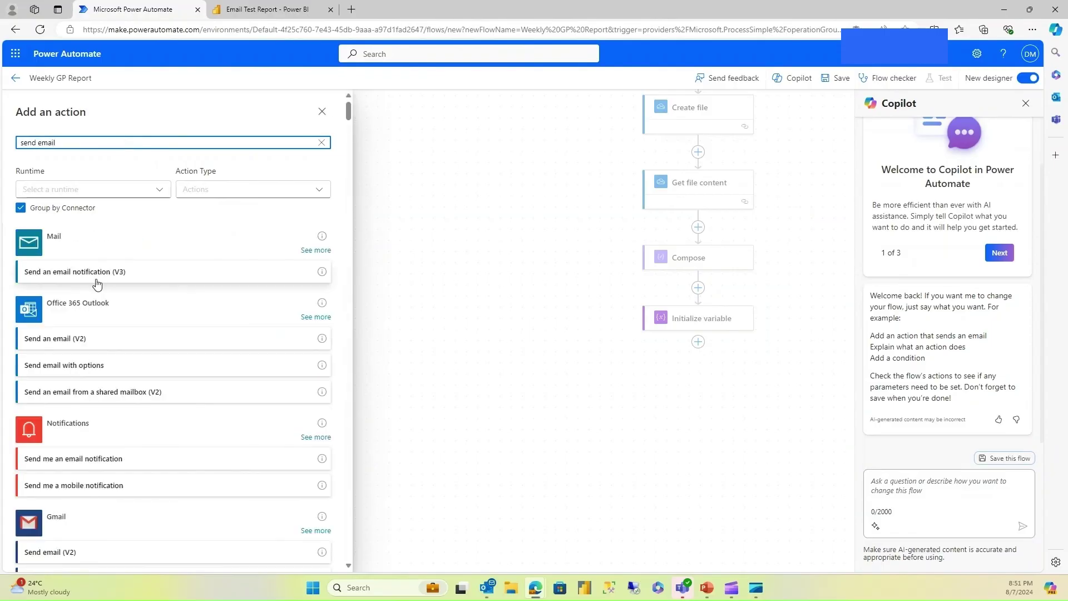
{"action": "left_click", "coordinate": [62, 340]}
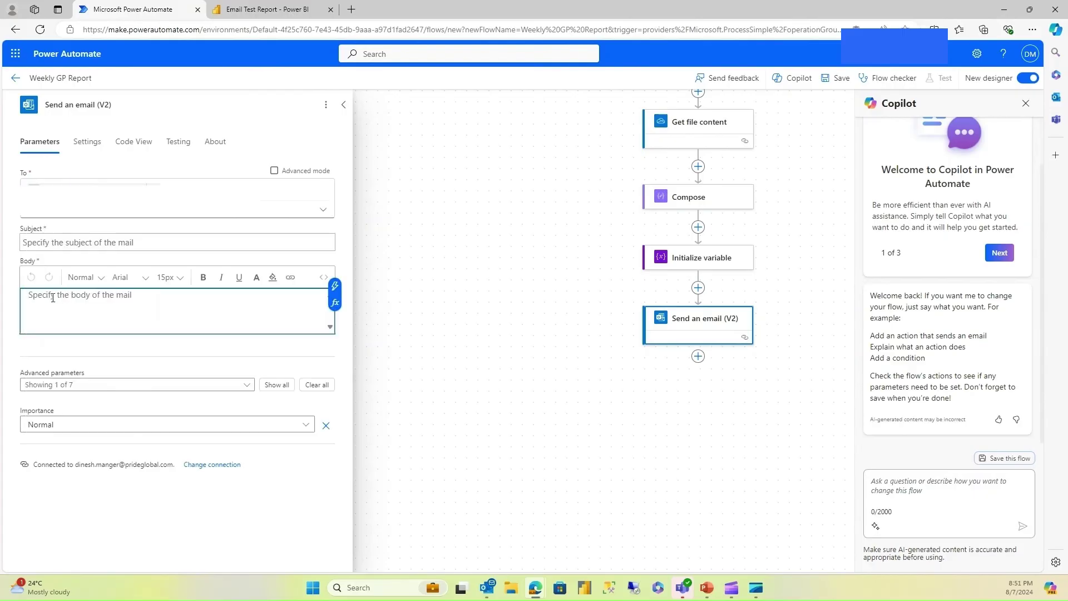
Step: Set the email's subject to Weekly GP Report, insert the ImageTag variable as its body, and collapse the action's settings
{"action": "left_click", "coordinate": [85, 240]}
{"action": "type", "text": "Wee"}
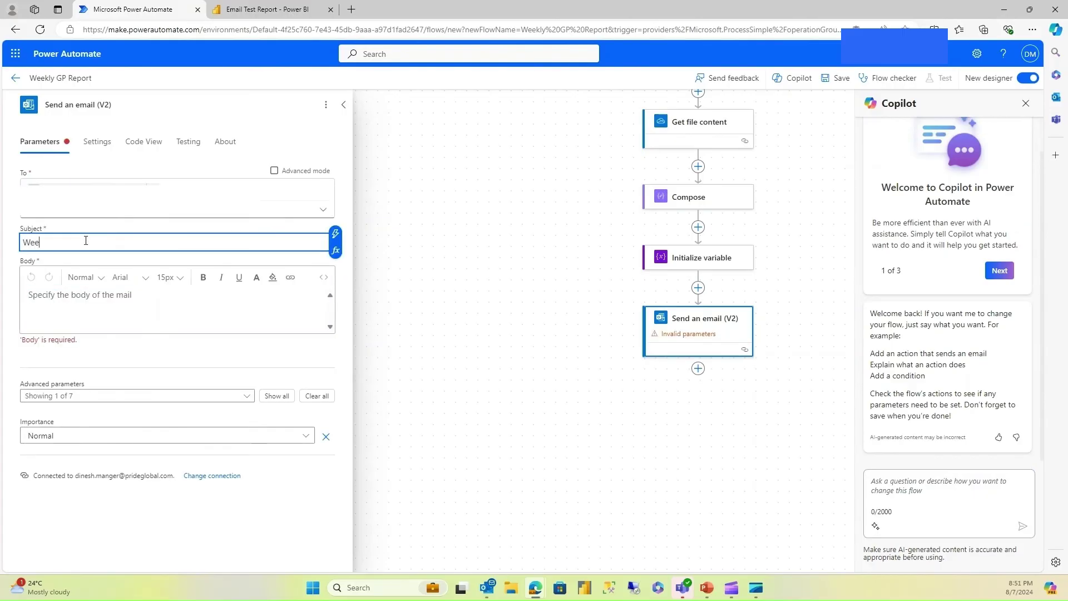
{"action": "type", "text": "kly GP Report"}
{"action": "left_click", "coordinate": [82, 298]}
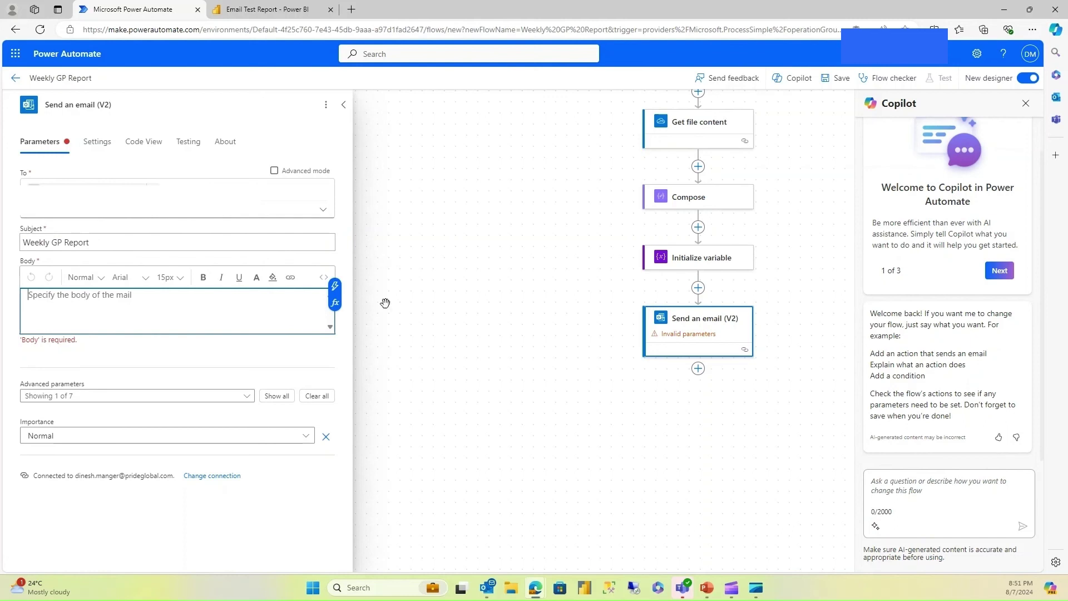
{"action": "left_click", "coordinate": [334, 286]}
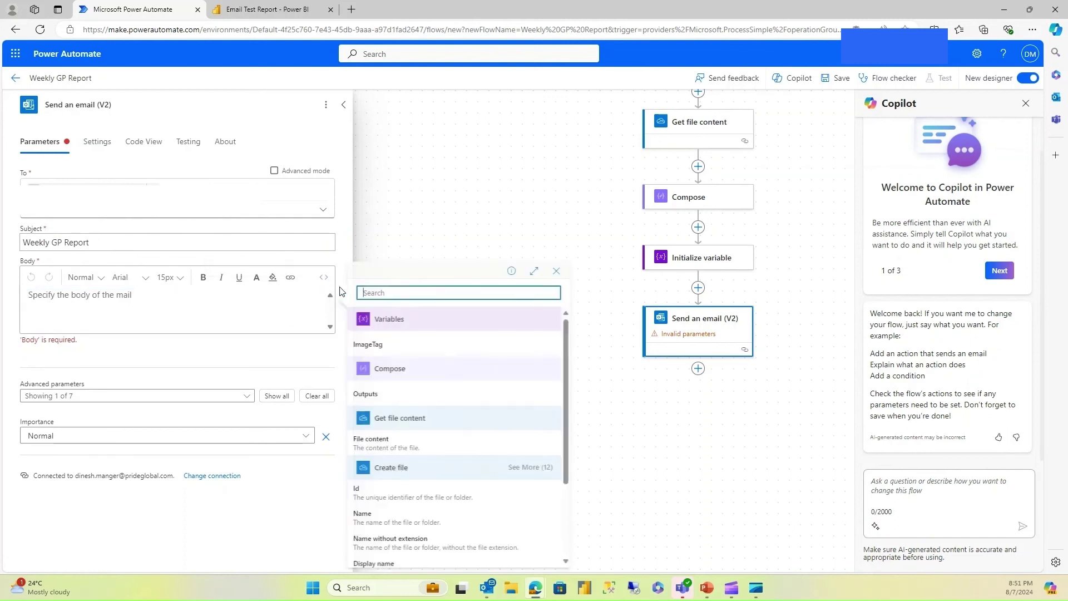
{"action": "left_click", "coordinate": [382, 345]}
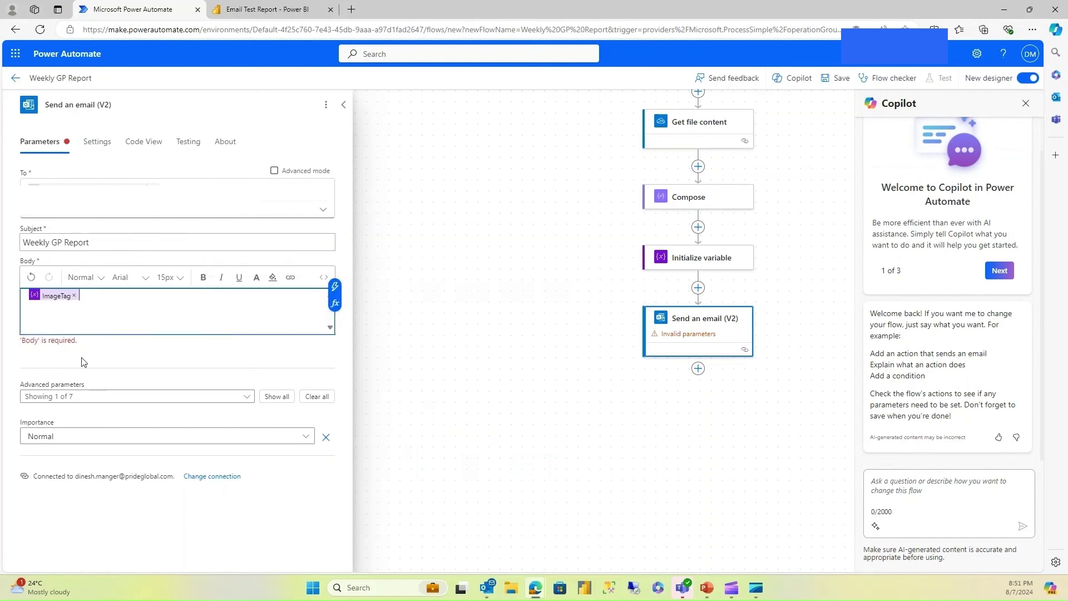
{"action": "left_click", "coordinate": [343, 104]}
Step: Review the full action sequence from Recurrence to Send an email (V2) and save the flow
{"action": "scroll", "coordinate": [726, 312], "scroll_direction": "up", "scroll_amount": 1}
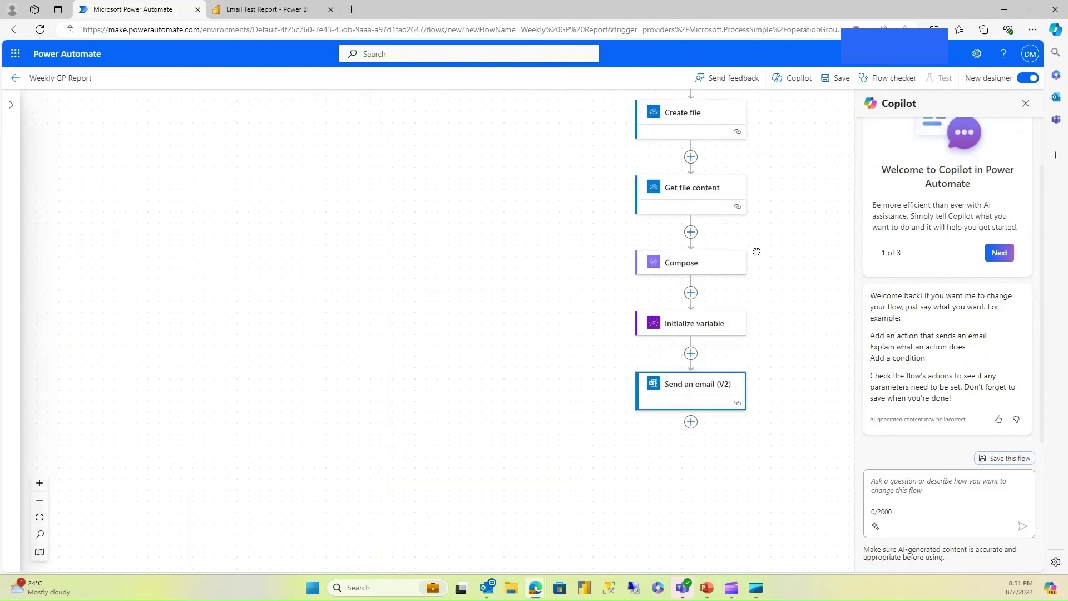
{"action": "left_click_drag", "start_coordinate": [756, 249], "coordinate": [503, 379]}
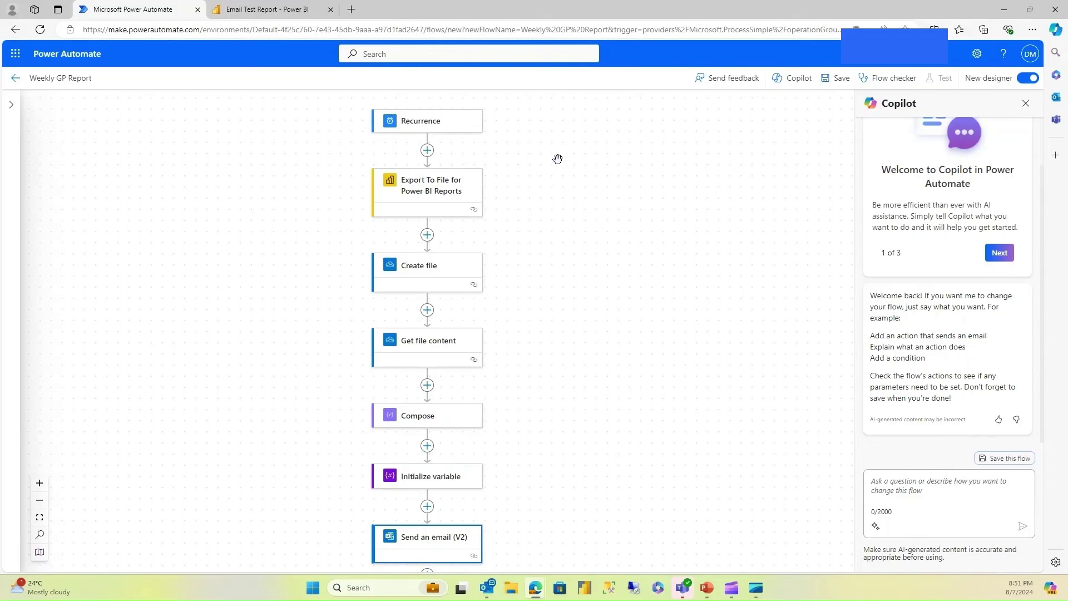
{"action": "left_click", "coordinate": [836, 79]}
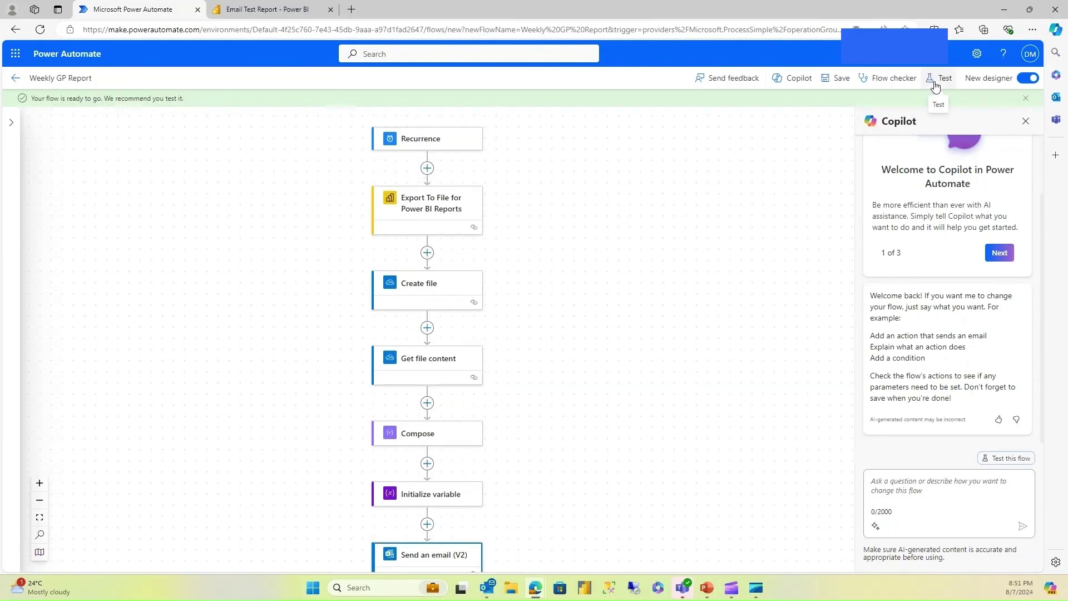
Step: Test the saved flow with the Manually option, run it, and close the run confirmation
{"action": "left_click", "coordinate": [935, 82]}
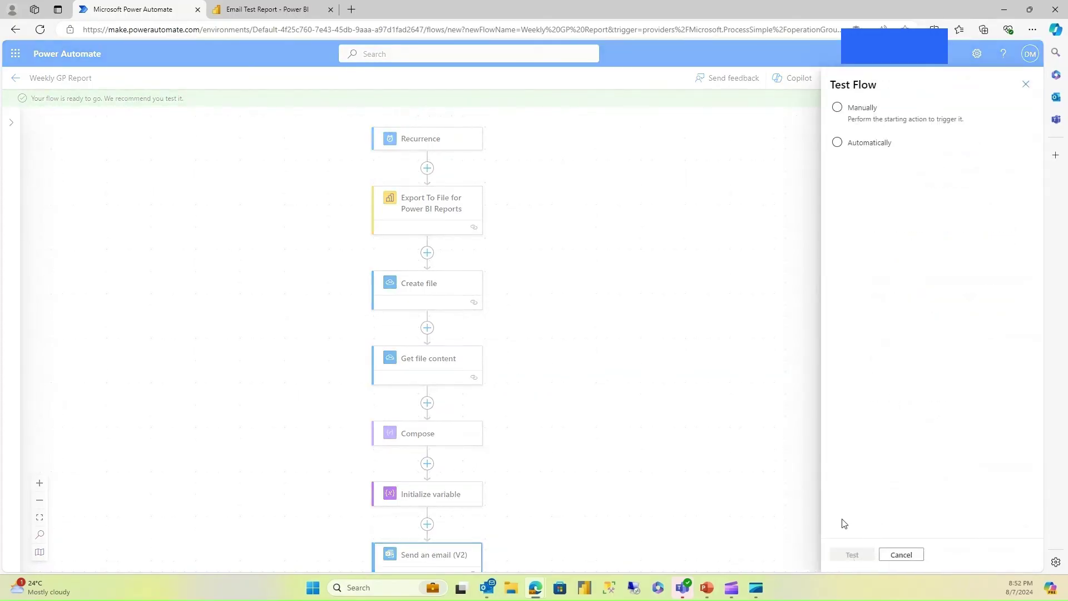
{"action": "left_click", "coordinate": [838, 107]}
{"action": "left_click", "coordinate": [857, 555]}
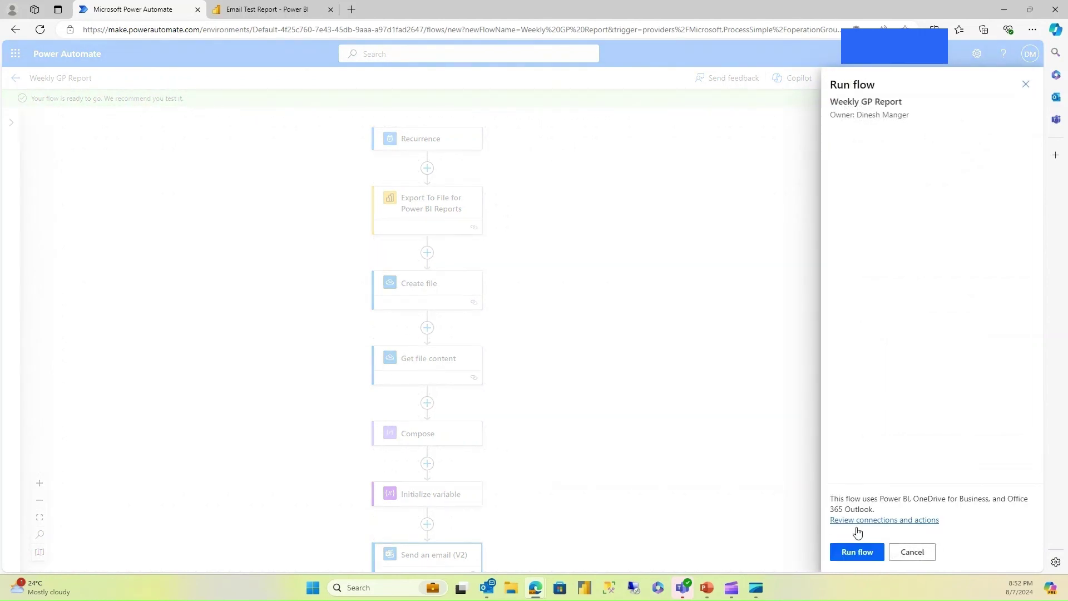
{"action": "left_click", "coordinate": [857, 552]}
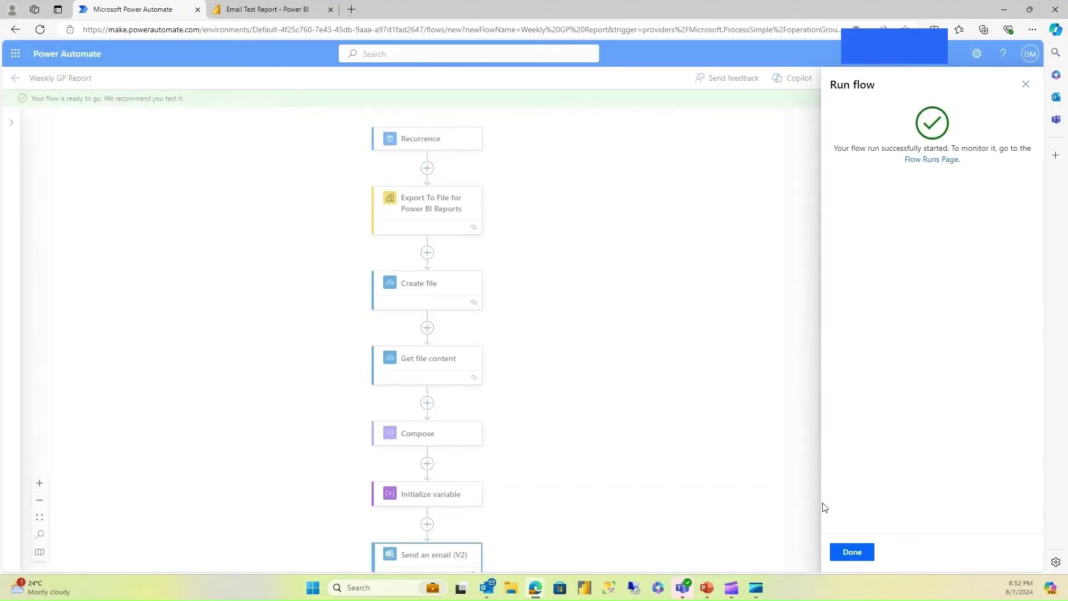
{"action": "left_click", "coordinate": [851, 552]}
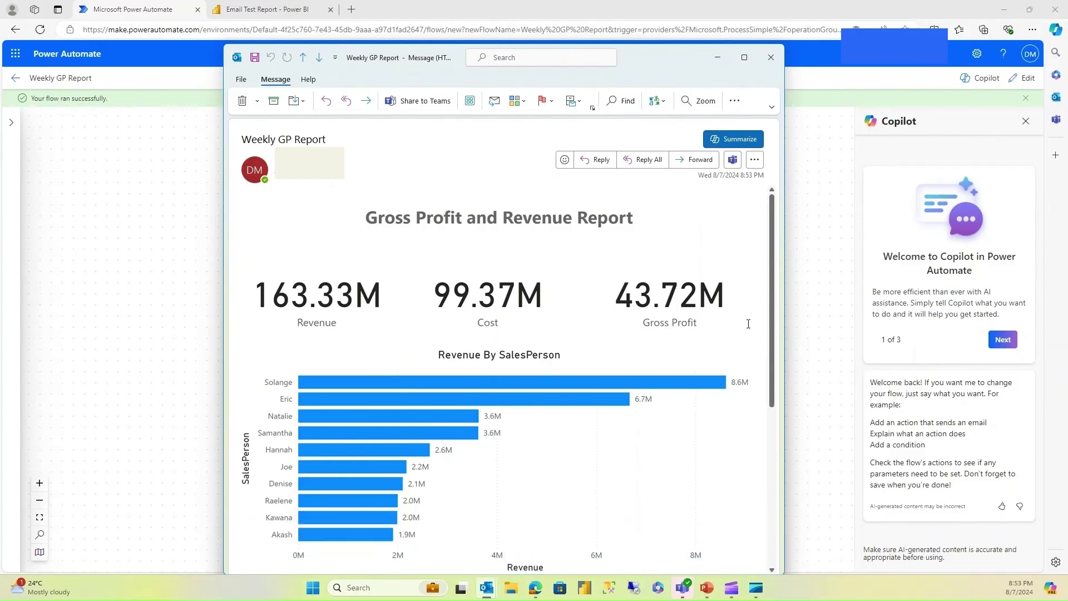
Step: Examine the received Weekly GP Report email in Outlook, checking the embedded report image from its headline figures to the Gross Profit chart
{"action": "scroll", "coordinate": [765, 350], "scroll_direction": "down", "scroll_amount": 5}
{"action": "scroll", "coordinate": [758, 468], "scroll_direction": "up", "scroll_amount": 5}
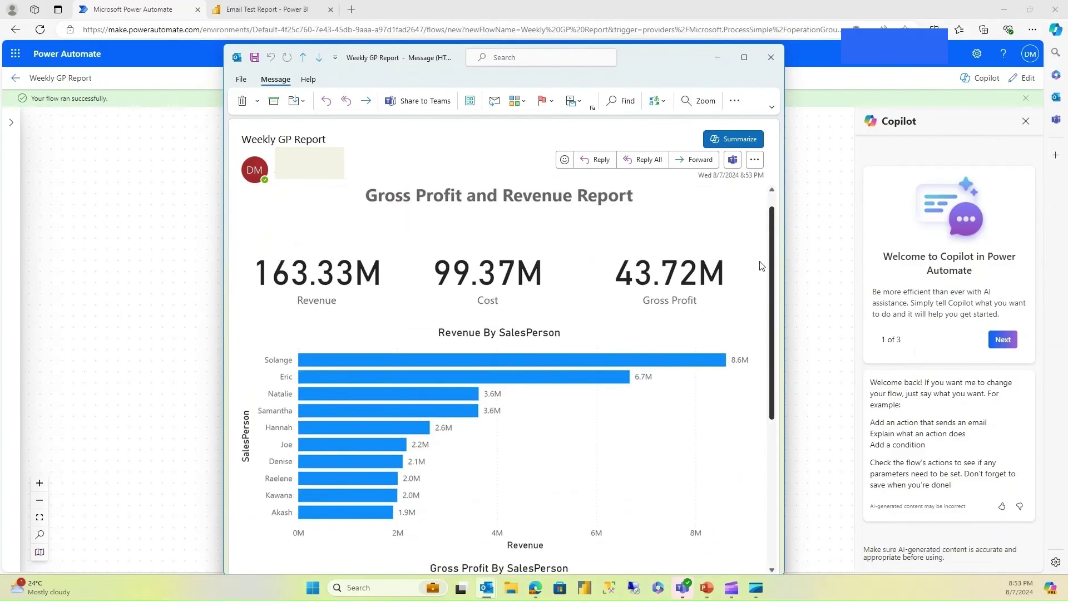
{"action": "scroll", "coordinate": [766, 389], "scroll_direction": "down", "scroll_amount": 5}
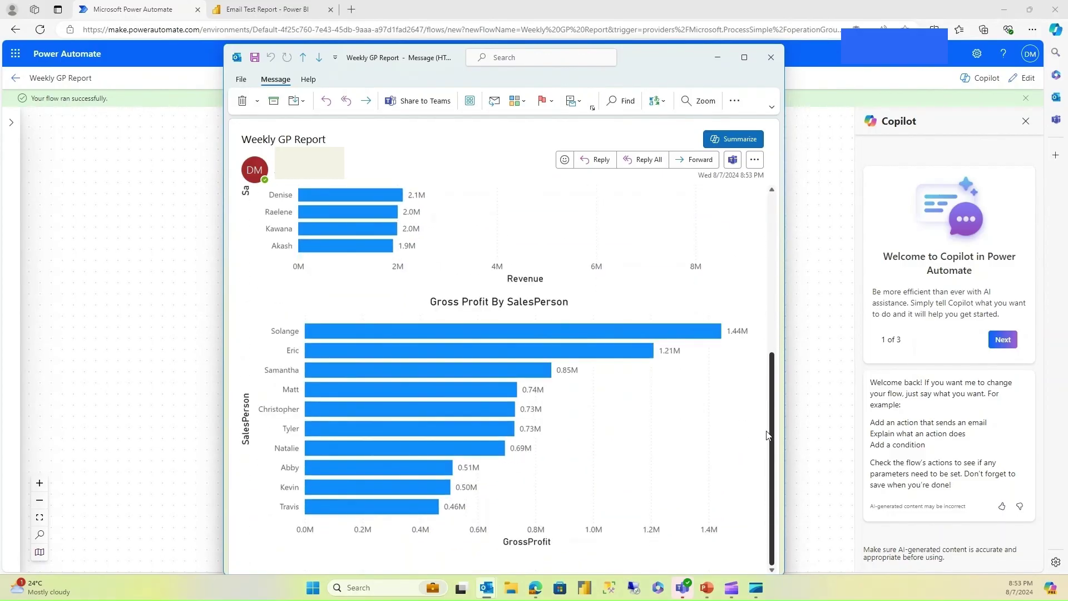
{"action": "left_click_drag", "start_coordinate": [767, 435], "coordinate": [767, 239]}
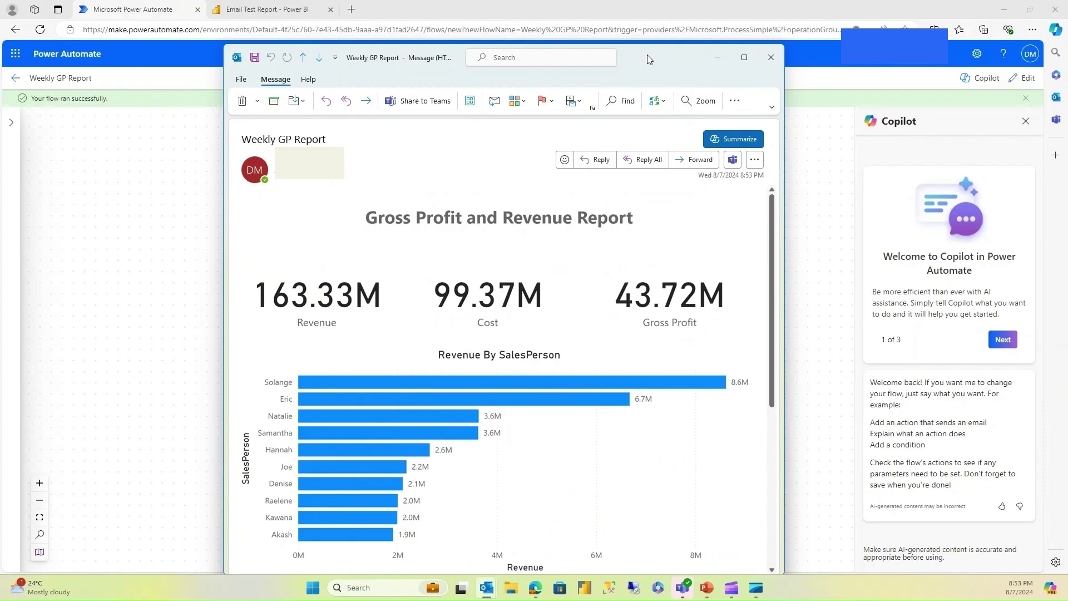
{"action": "left_click_drag", "start_coordinate": [646, 55], "coordinate": [645, 51]}
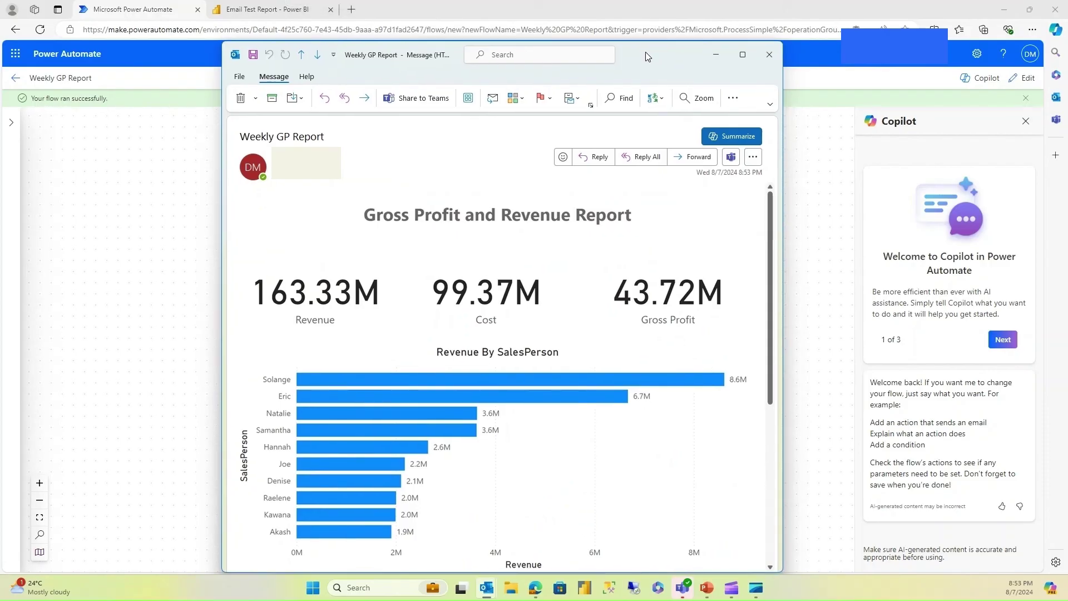